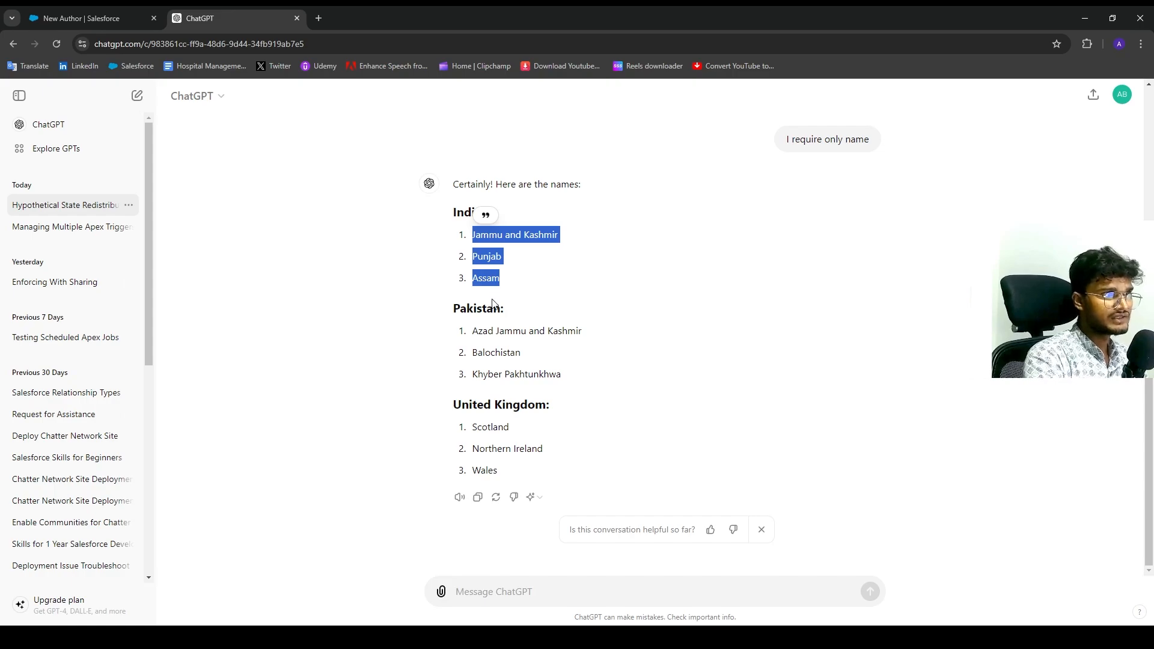
Highlight Jammu and Kashmir, Punjab and Assam in ChatGPT's answer, then return to Salesforce.
{"action": "left_click_drag", "start_coordinate": [456, 214], "coordinate": [696, 530]}
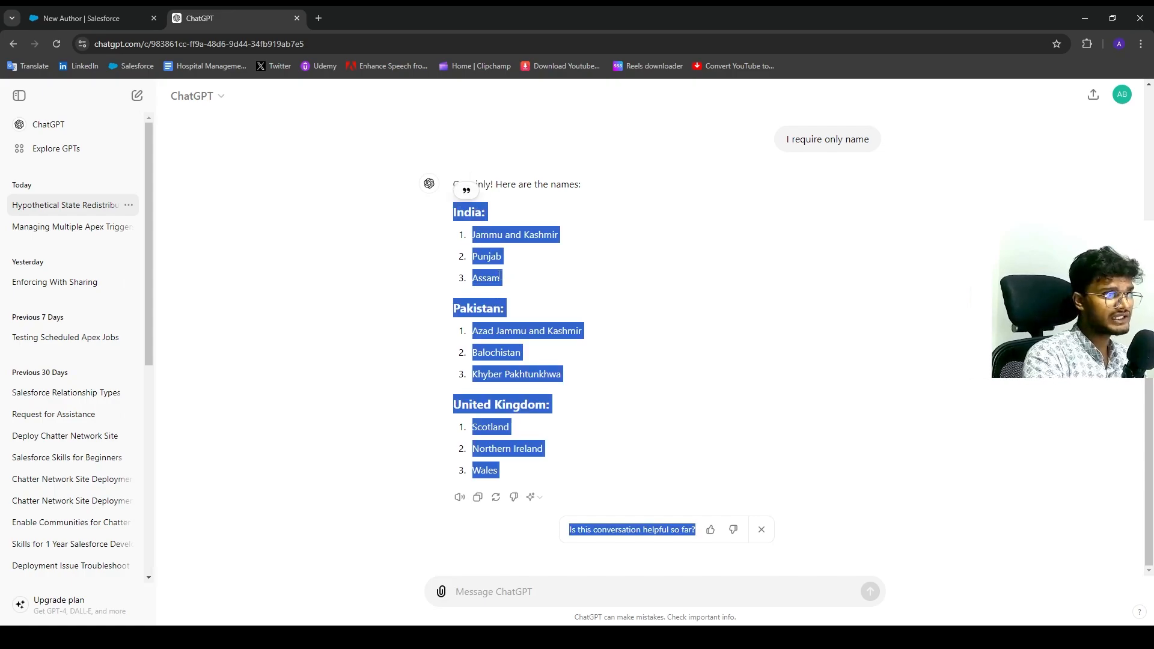
{"action": "left_click", "coordinate": [486, 249]}
{"action": "left_click_drag", "start_coordinate": [479, 239], "coordinate": [513, 277]}
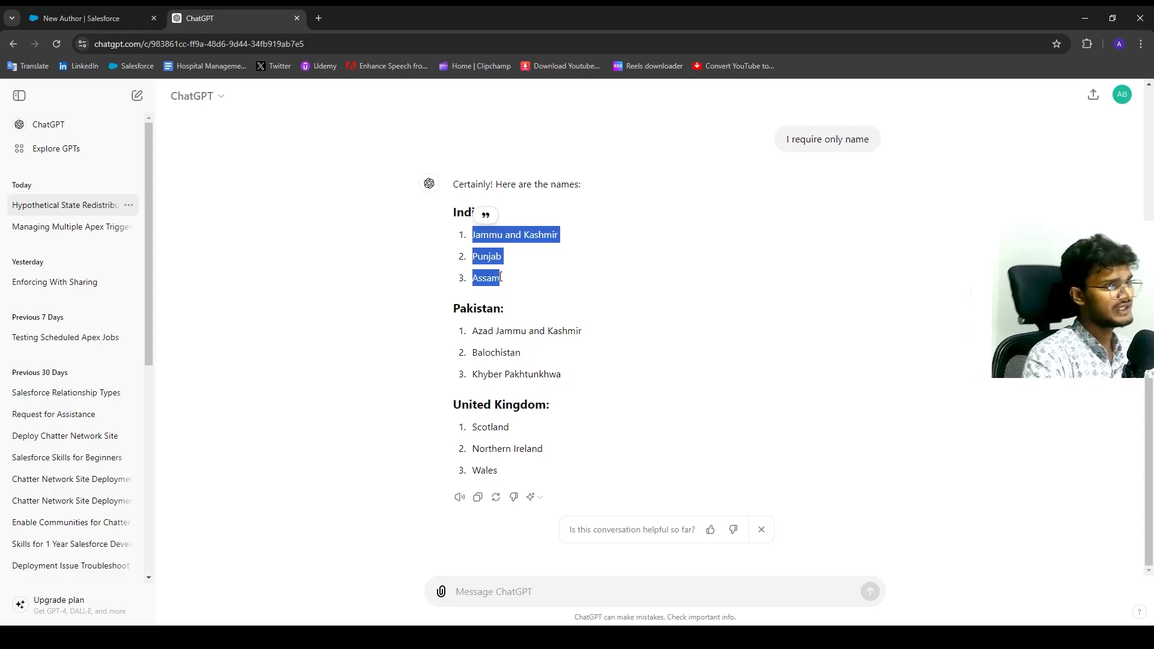
{"action": "key", "text": "ctrl+Tab"}
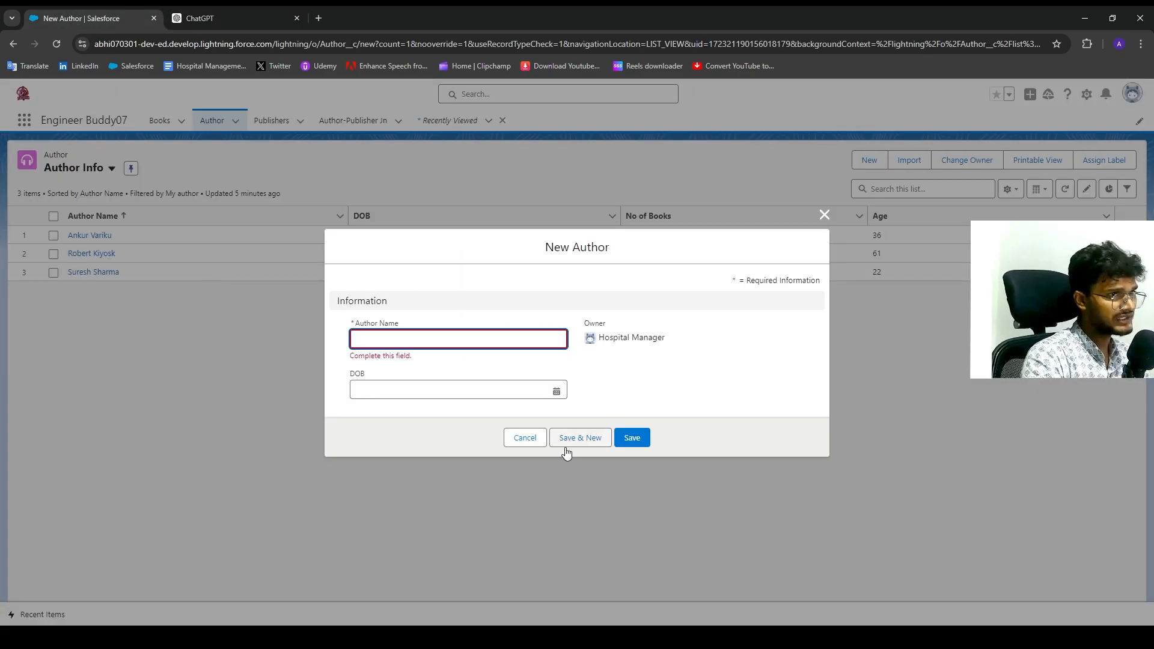
Cancel the empty New Author form and start a new field on Author's Fields & Relationships.
{"action": "left_click", "coordinate": [536, 440]}
{"action": "left_click", "coordinate": [1088, 101]}
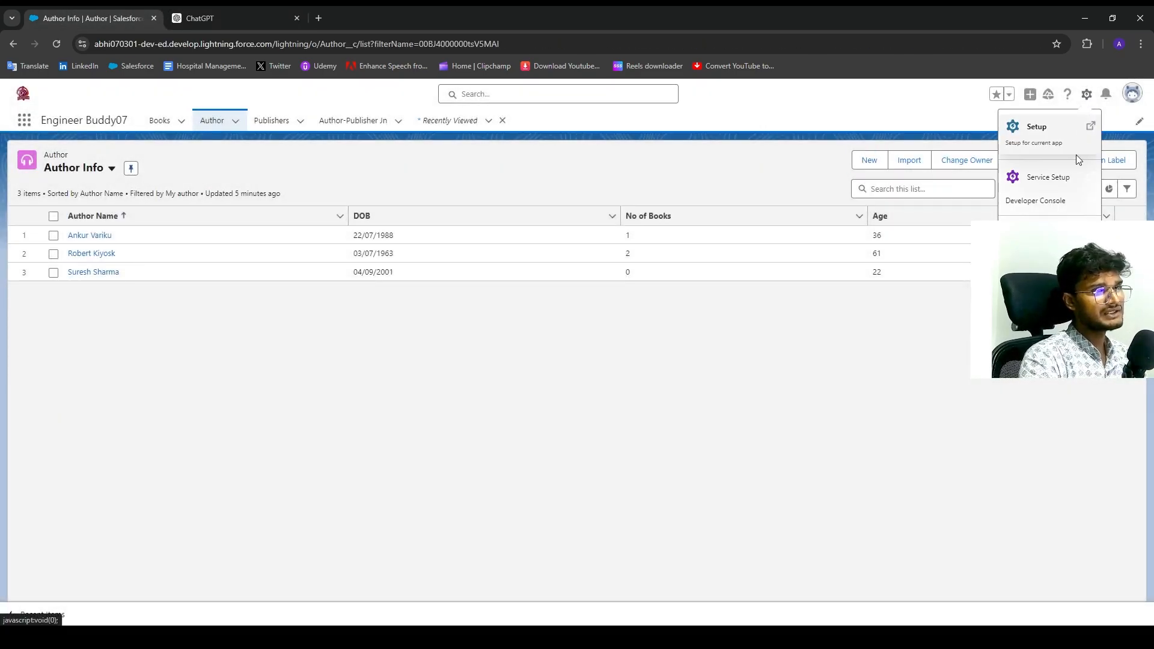
{"action": "left_click", "coordinate": [1028, 231]}
{"action": "left_click", "coordinate": [114, 18]}
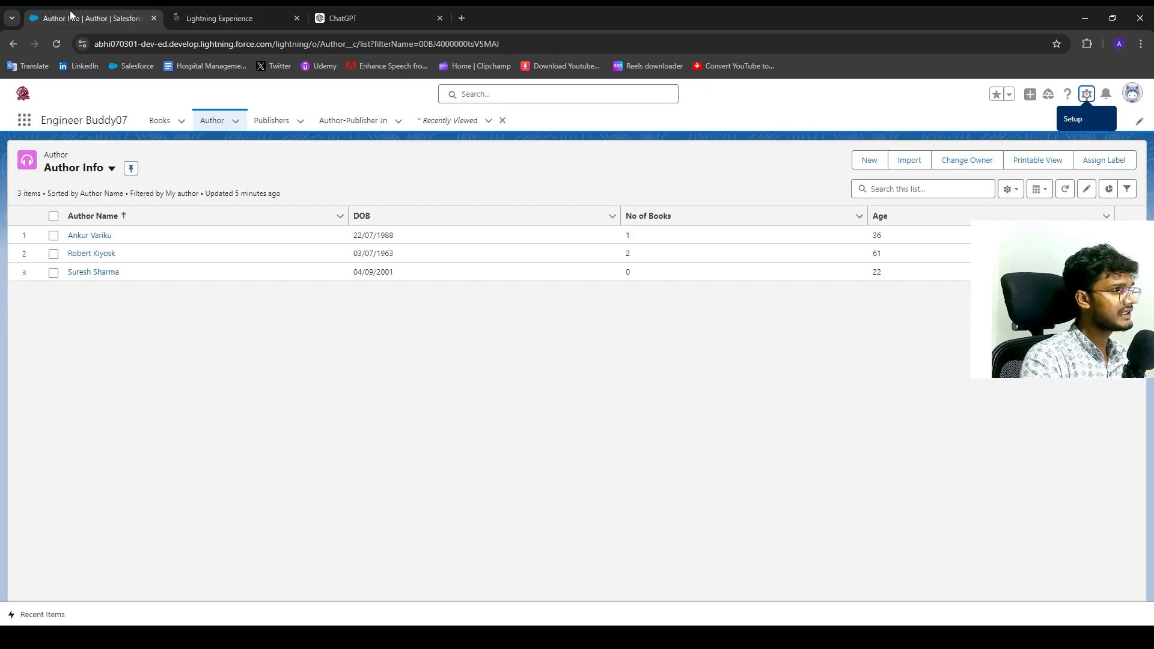
{"action": "left_click", "coordinate": [225, 18]}
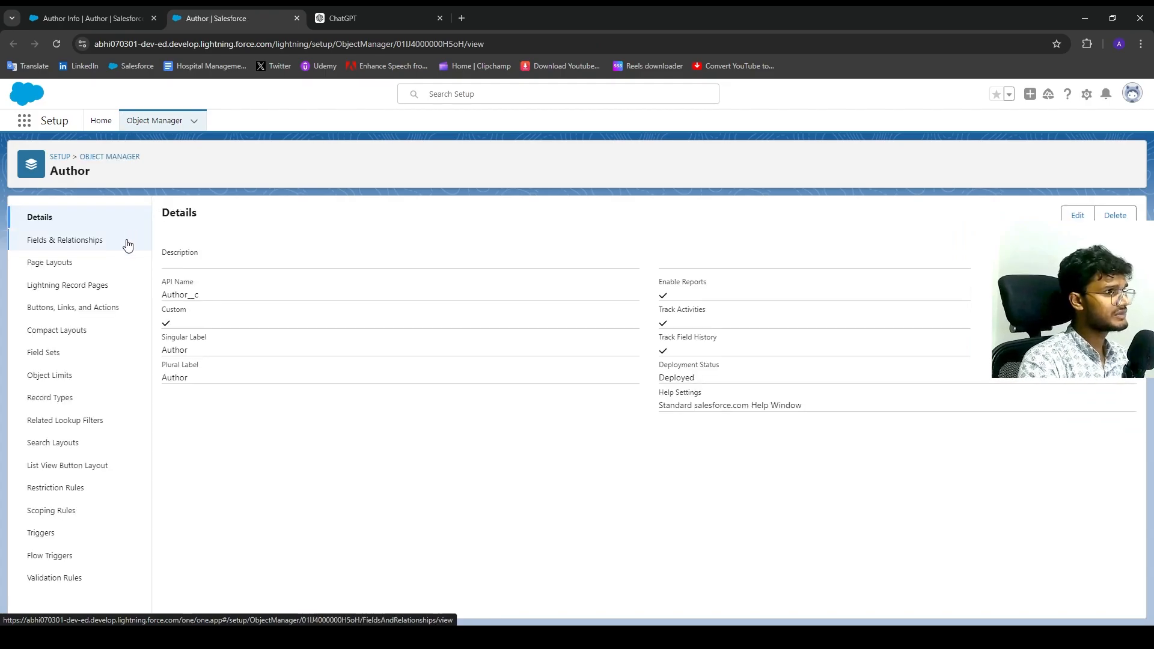
{"action": "left_click", "coordinate": [113, 241]}
{"action": "left_click", "coordinate": [880, 215]}
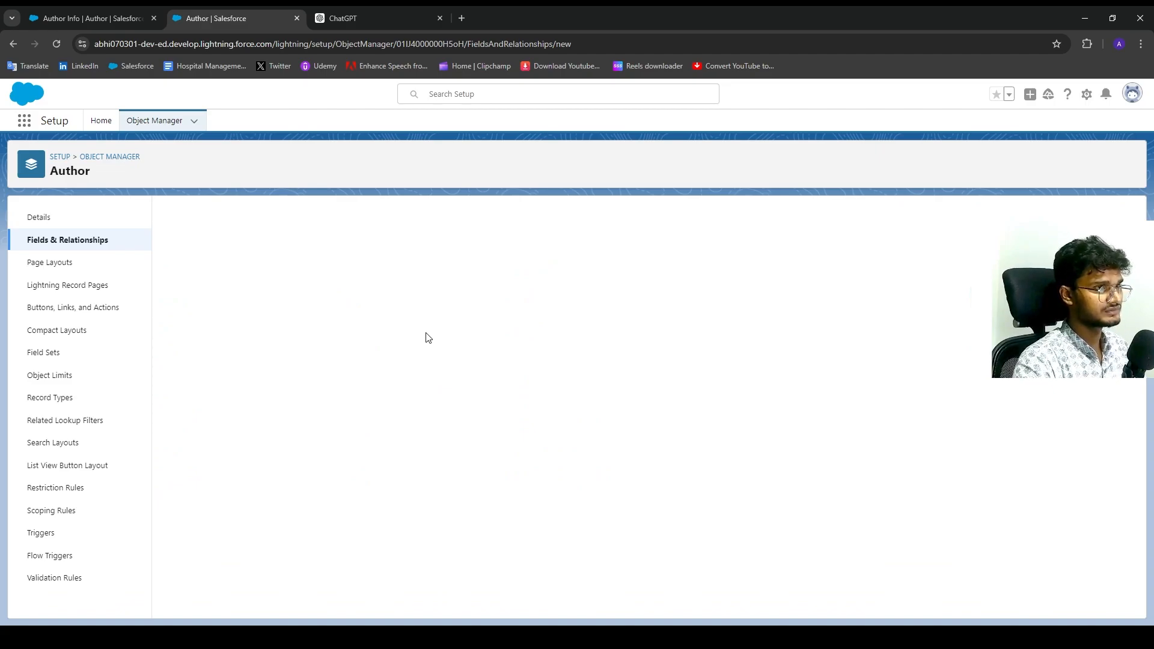
Define a Picklist field labelled Country with values India, Pakistan and United Kingdom.
{"action": "scroll", "coordinate": [319, 354], "scroll_direction": "down", "scroll_amount": 4}
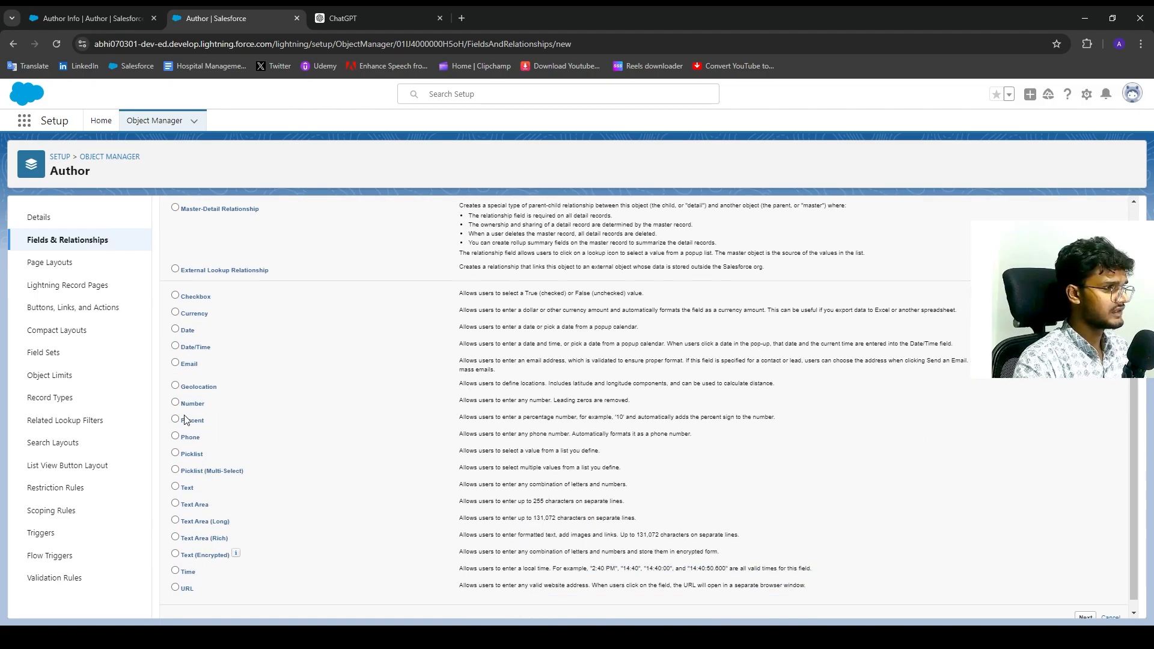
{"action": "scroll", "coordinate": [185, 419], "scroll_direction": "up", "scroll_amount": 4}
{"action": "scroll", "coordinate": [193, 504], "scroll_direction": "down", "scroll_amount": 4}
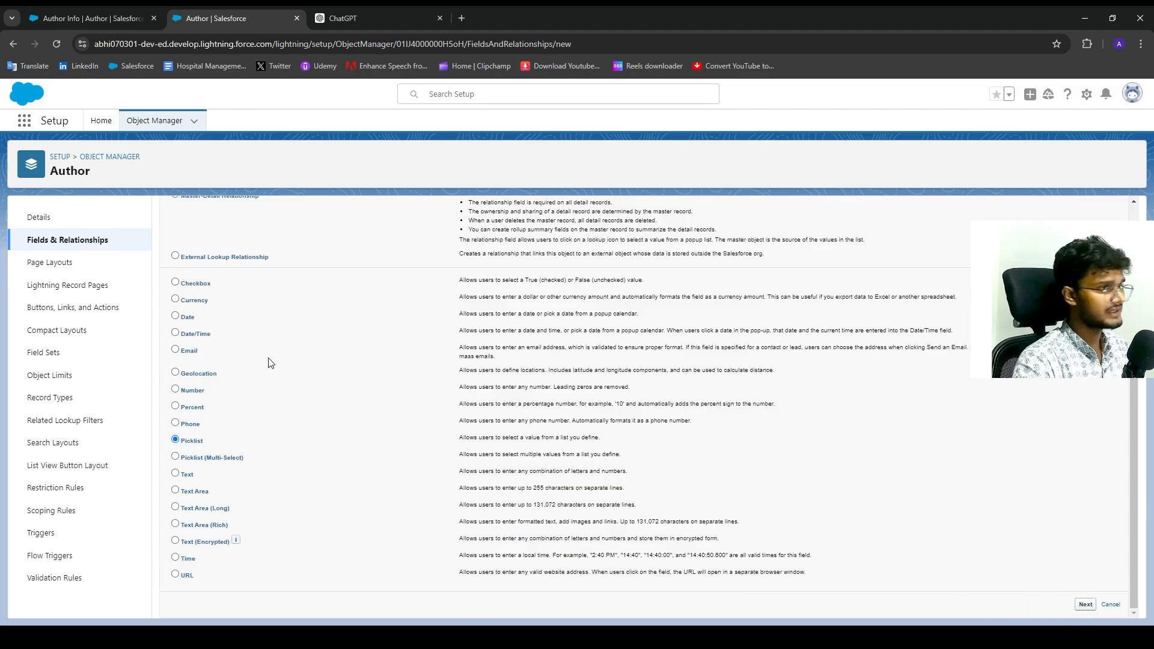
{"action": "key", "text": "Return"}
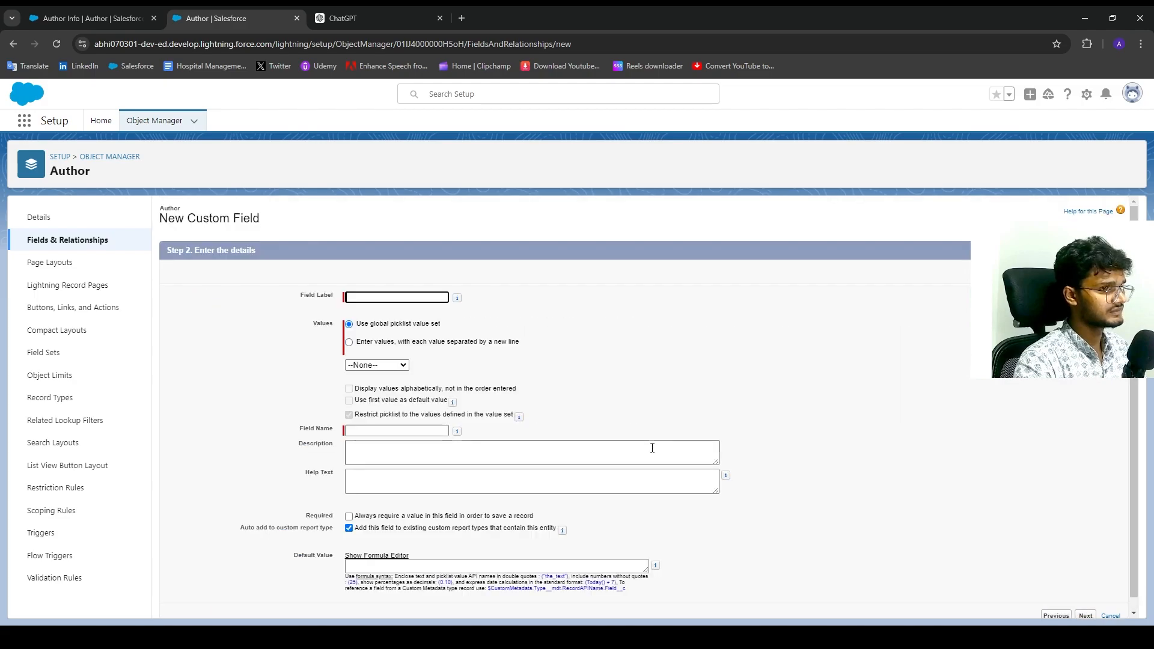
{"action": "left_click", "coordinate": [381, 296]}
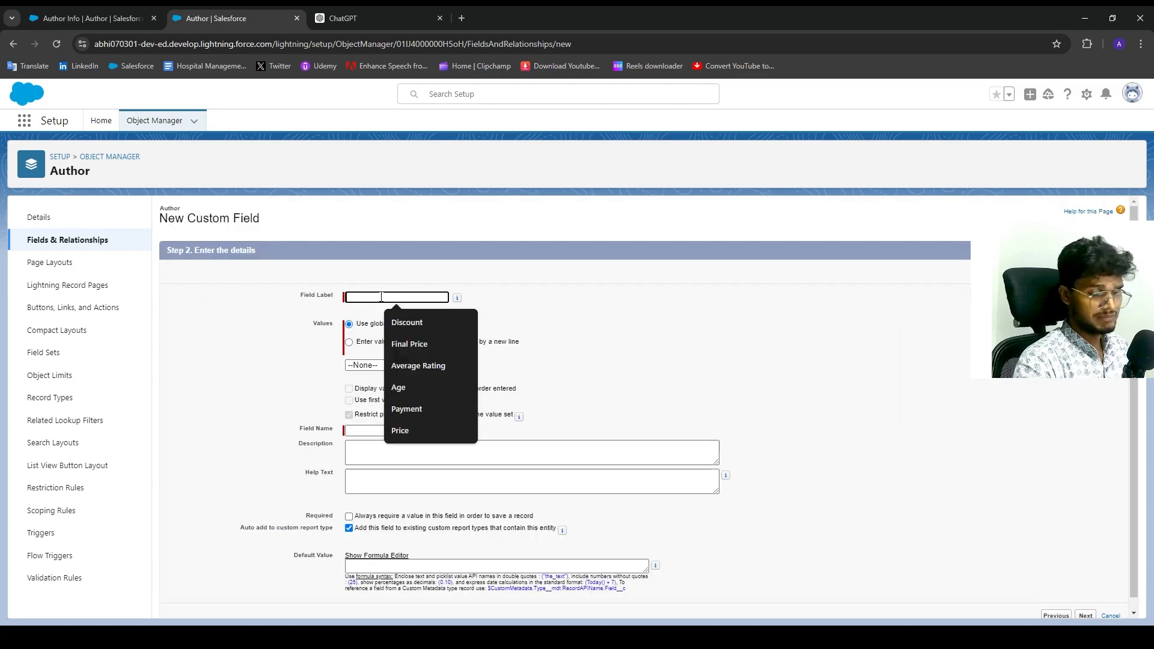
{"action": "type", "text": "Country"}
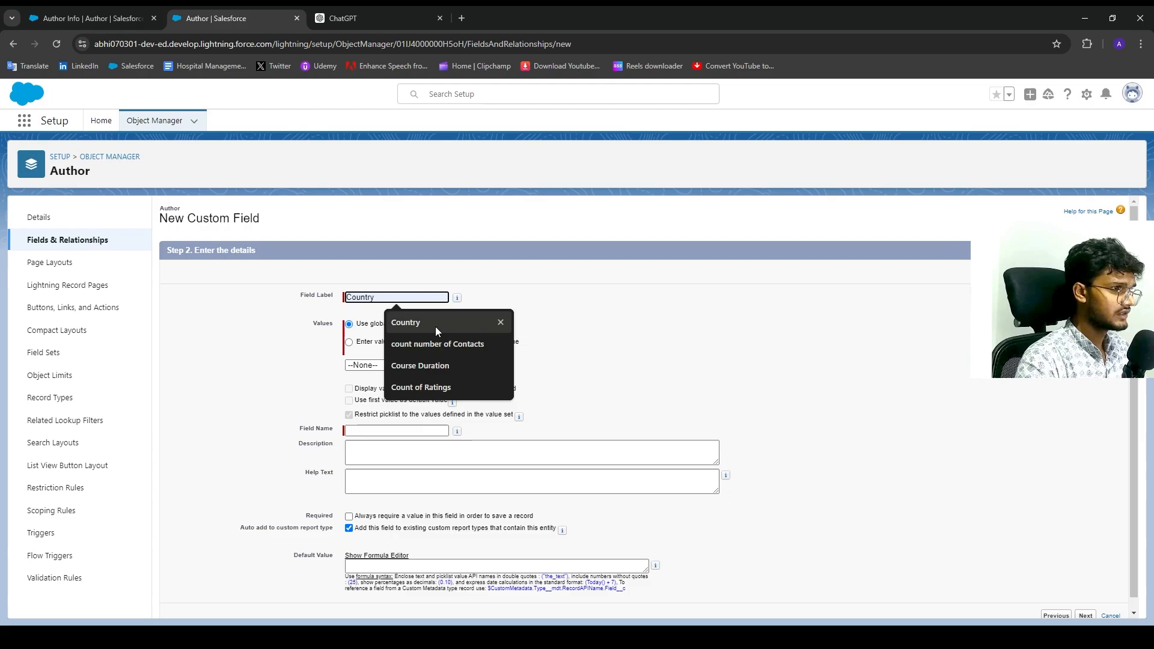
{"action": "left_click", "coordinate": [434, 322]}
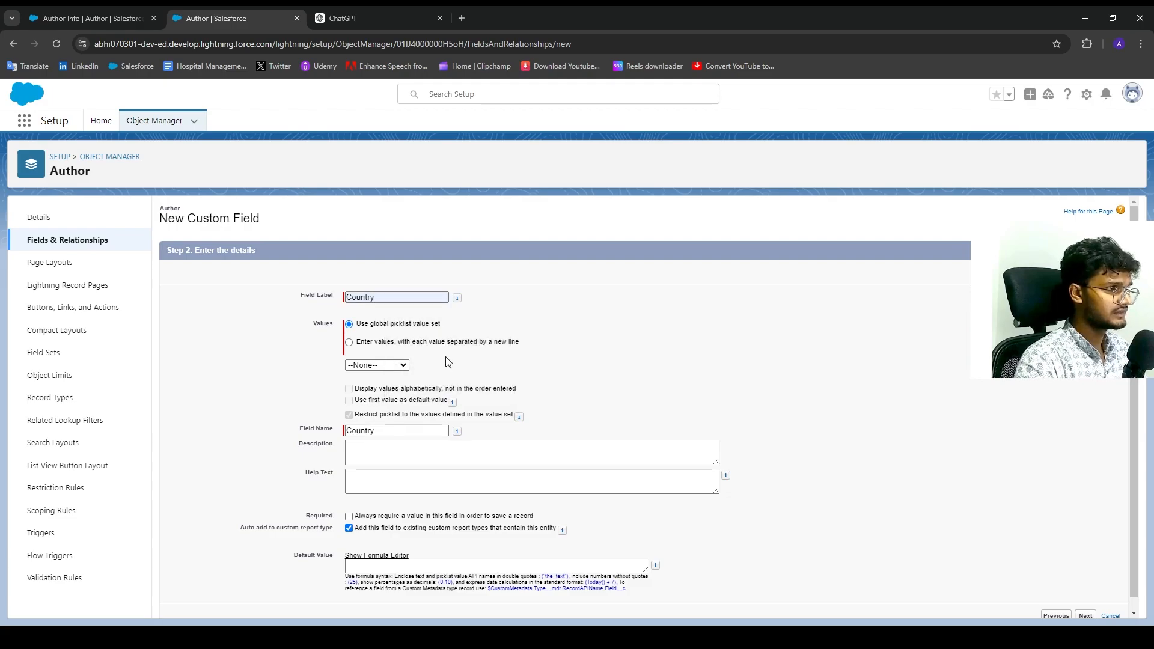
{"action": "left_click", "coordinate": [406, 342]}
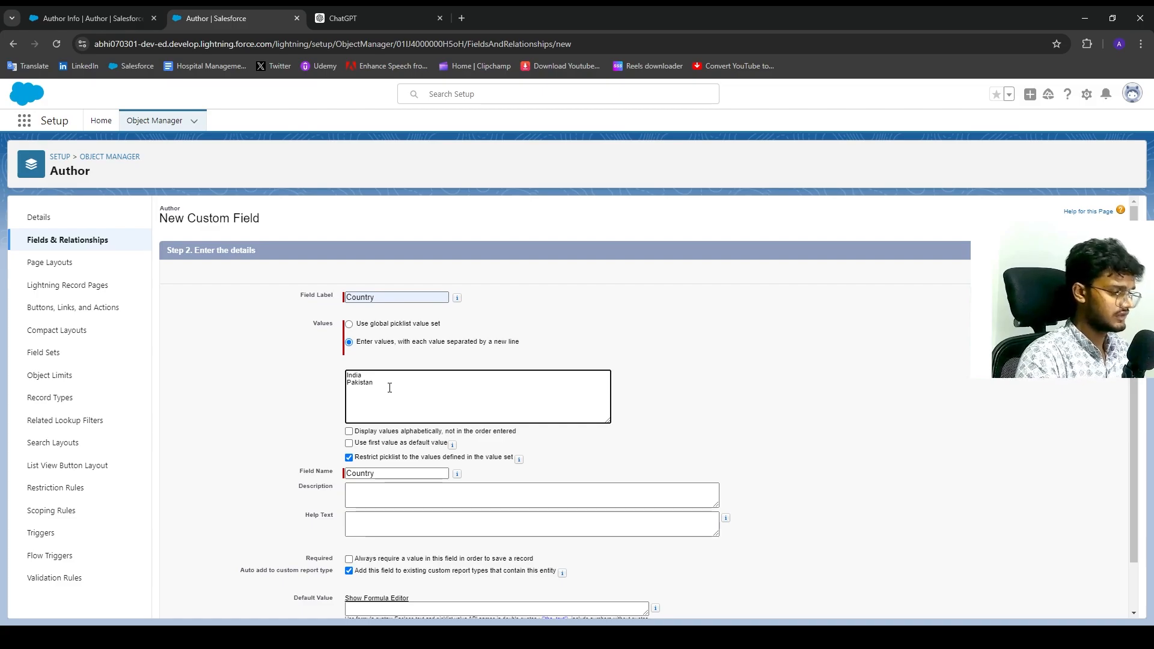
{"action": "type", "text": "United Kingdom"}
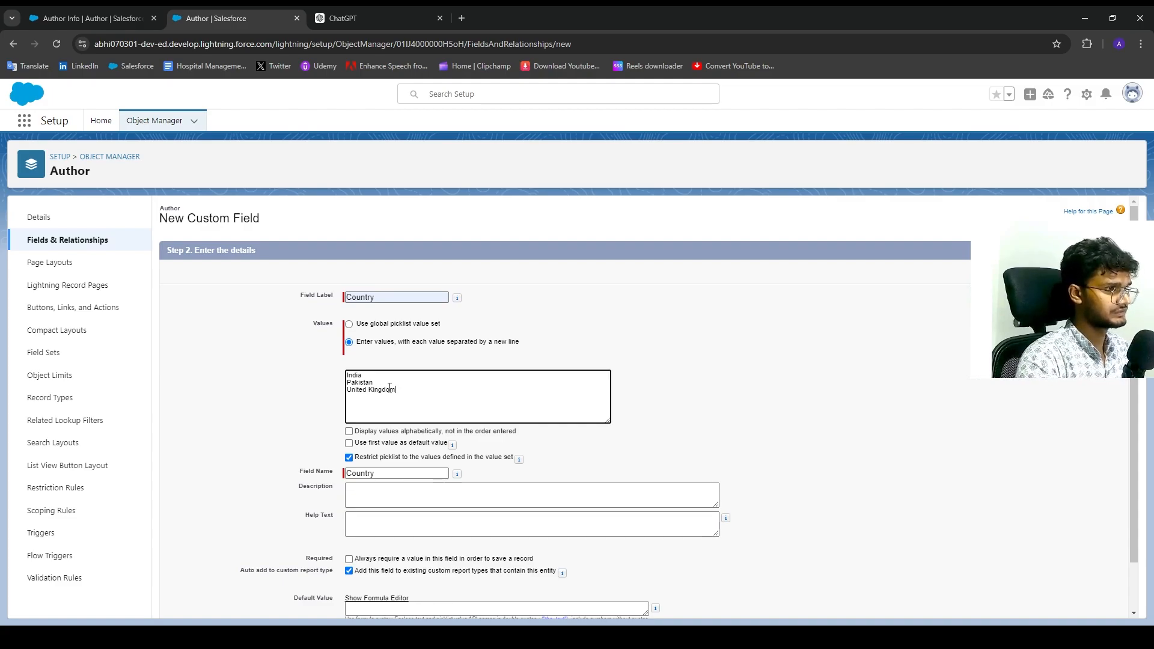
{"action": "scroll", "coordinate": [425, 451], "scroll_direction": "down", "scroll_amount": 2}
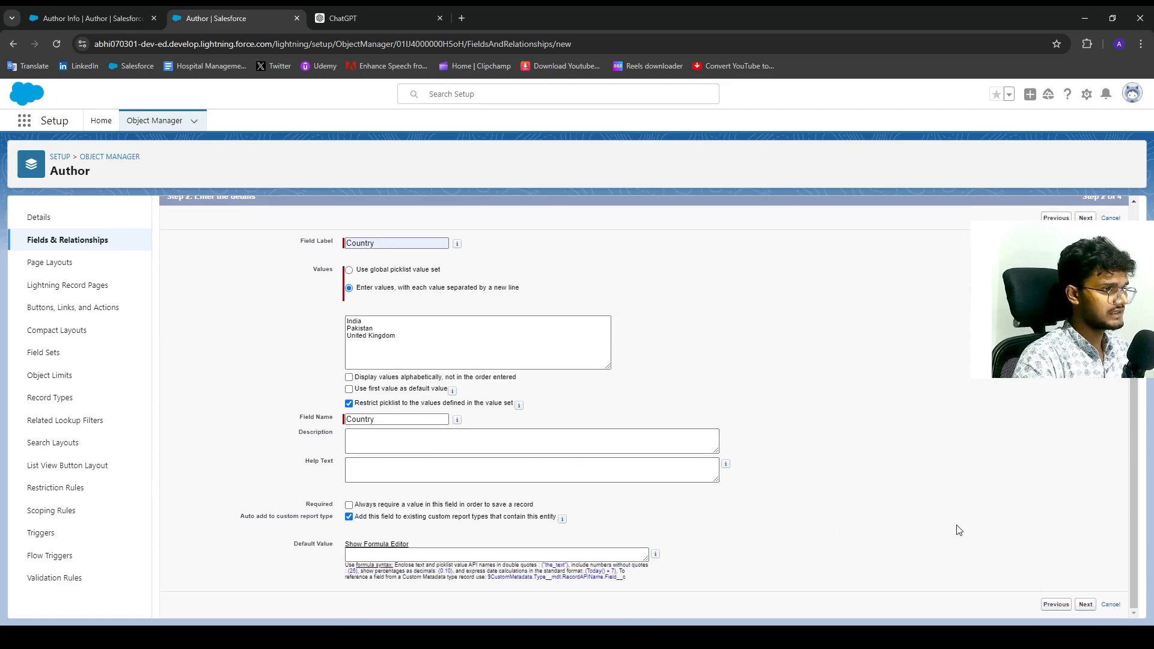
Make Country visible to all profiles, keep Author Layout, and Save & New.
{"action": "left_click", "coordinate": [1089, 606]}
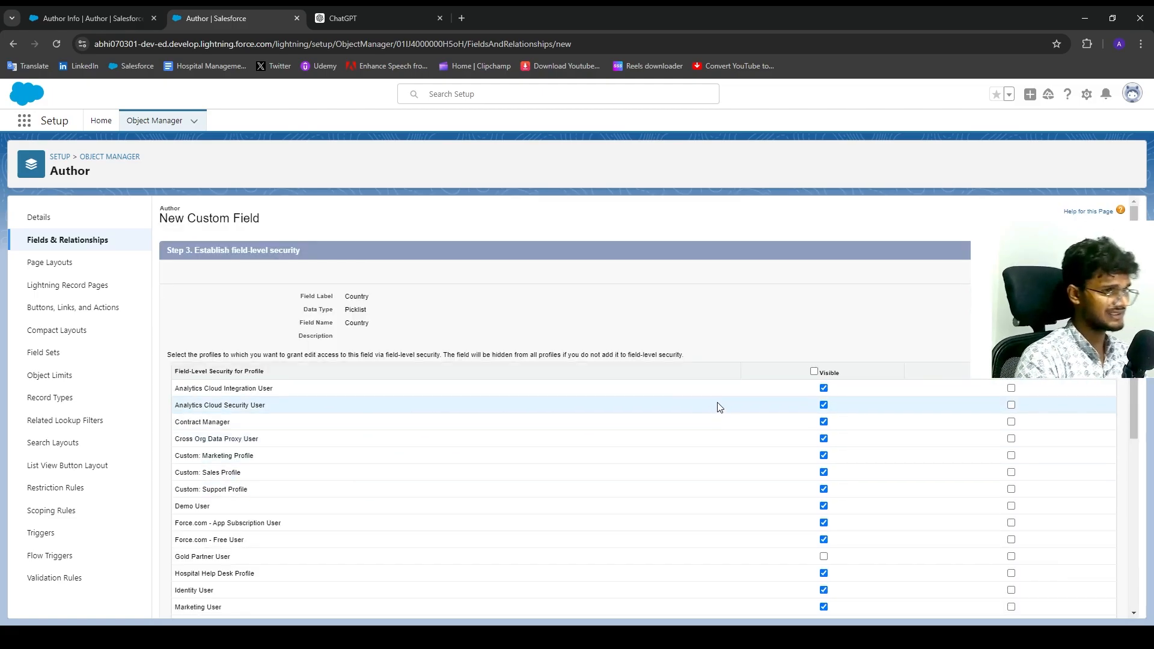
{"action": "left_click", "coordinate": [814, 373]}
{"action": "scroll", "coordinate": [879, 467], "scroll_direction": "down", "scroll_amount": 5}
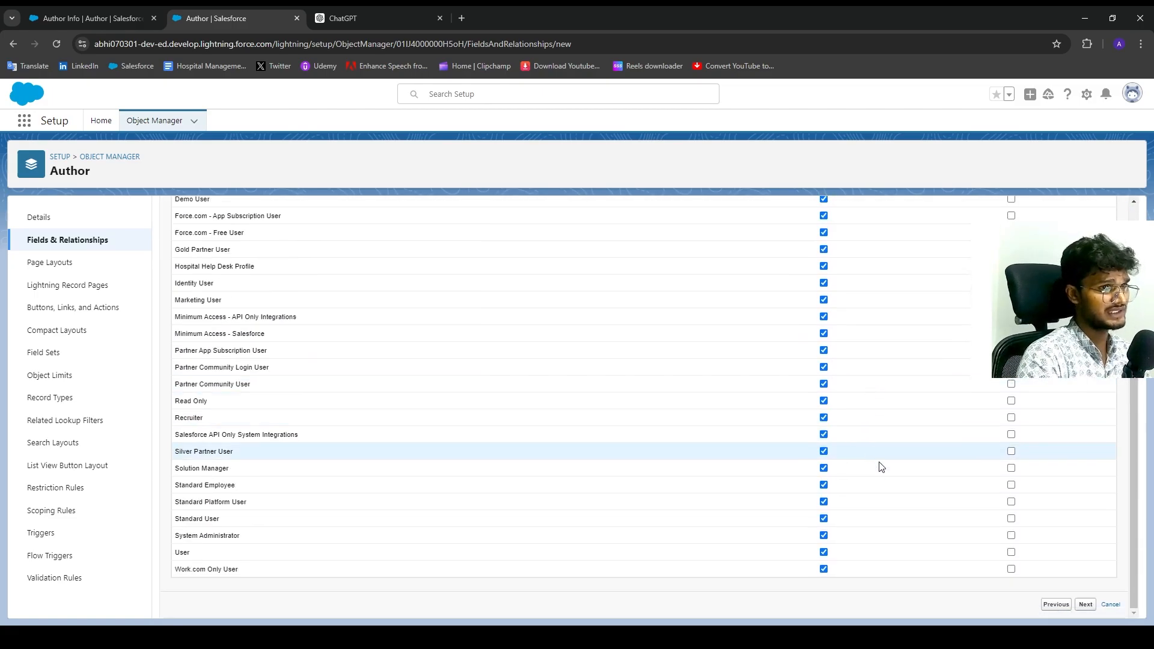
{"action": "left_click", "coordinate": [1086, 606]}
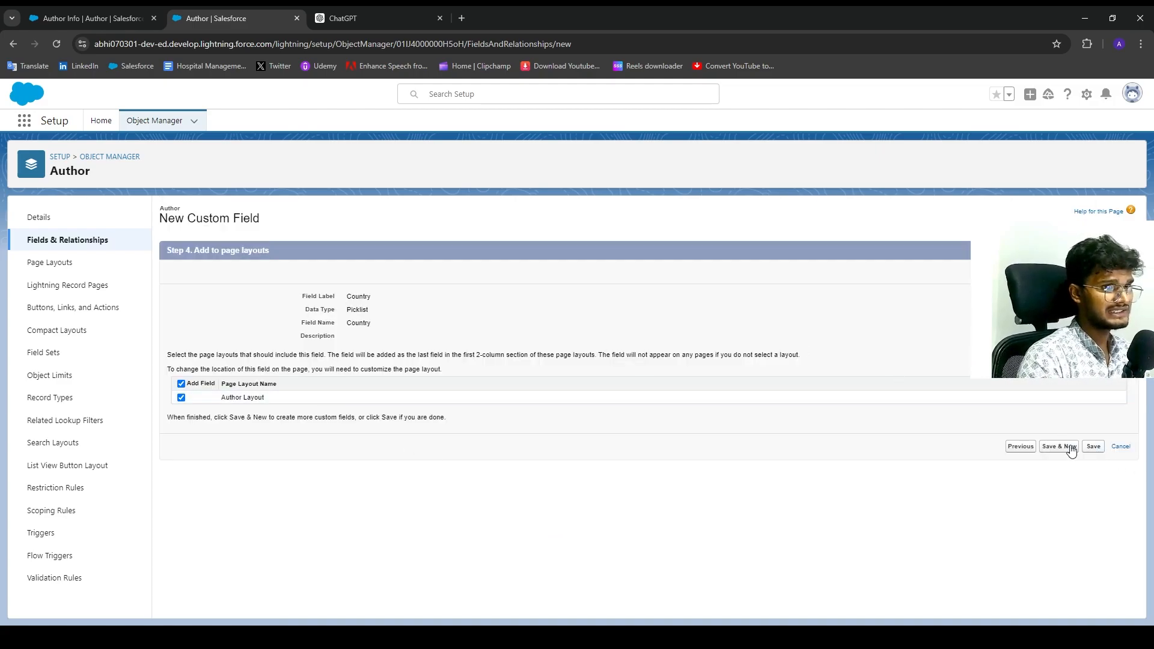
{"action": "left_click", "coordinate": [1067, 451]}
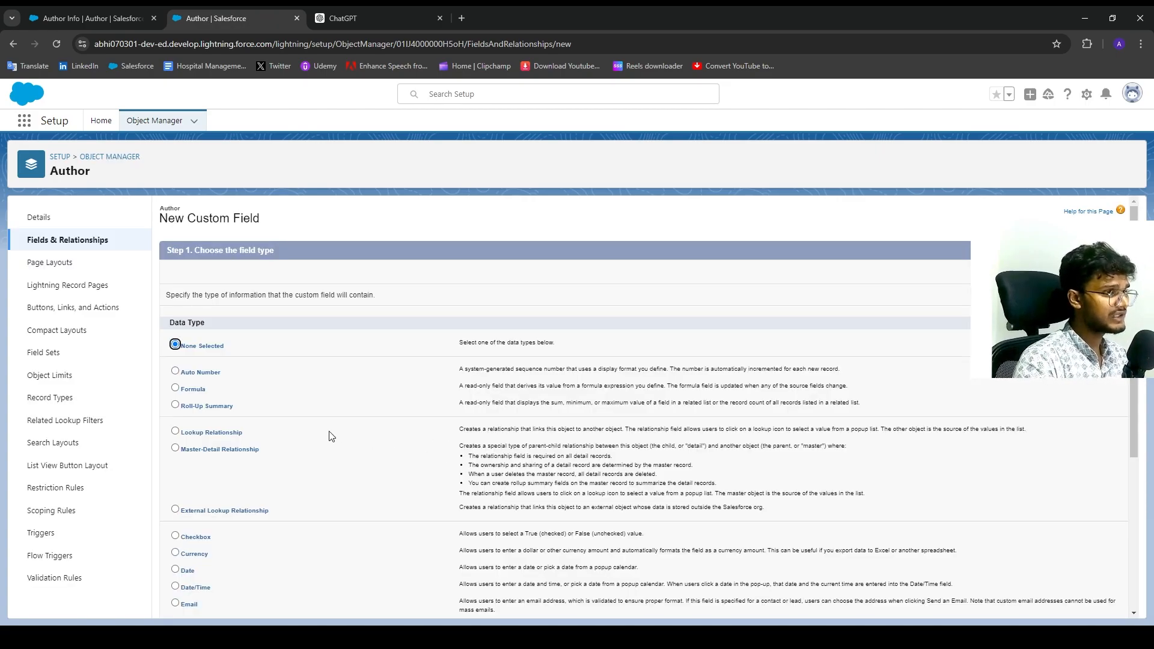
Start a Picklist field labelled State with hand-entered values, then bring up ChatGPT's state list.
{"action": "scroll", "coordinate": [249, 505], "scroll_direction": "down", "scroll_amount": 5}
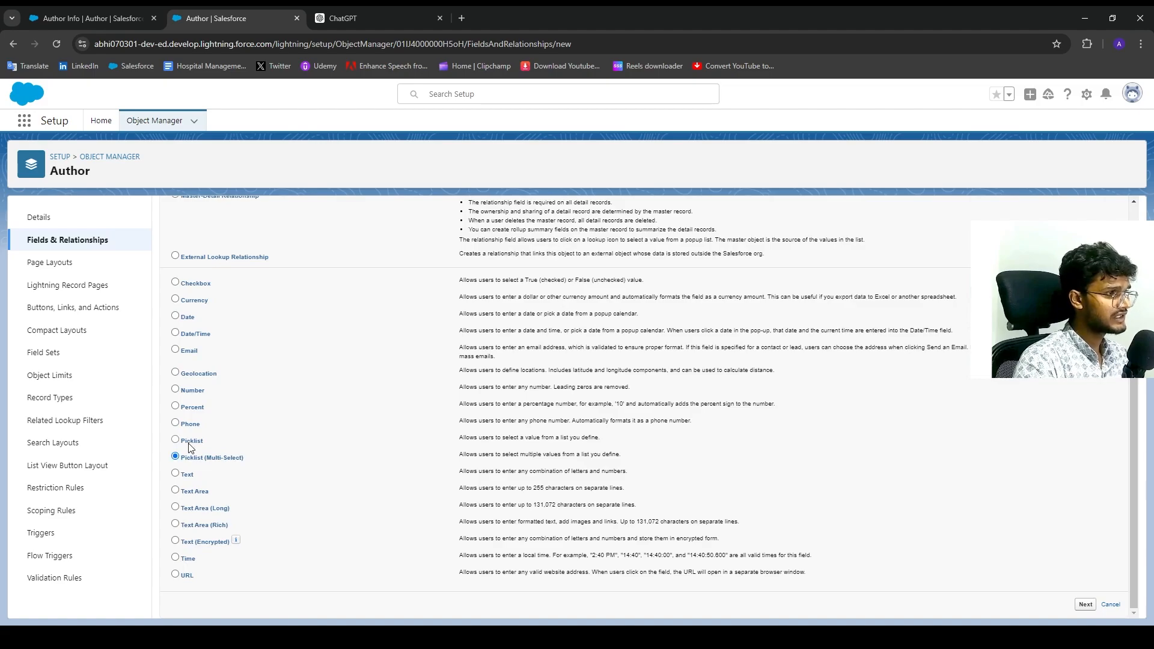
{"action": "left_click", "coordinate": [1086, 604]}
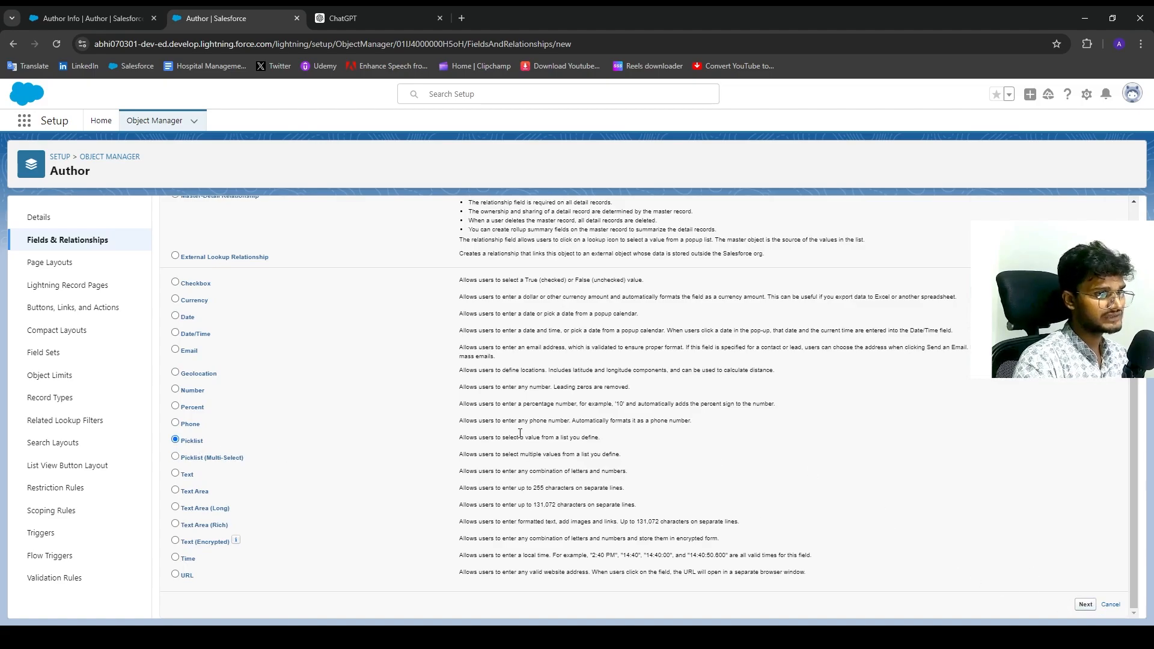
{"action": "left_click", "coordinate": [364, 297]}
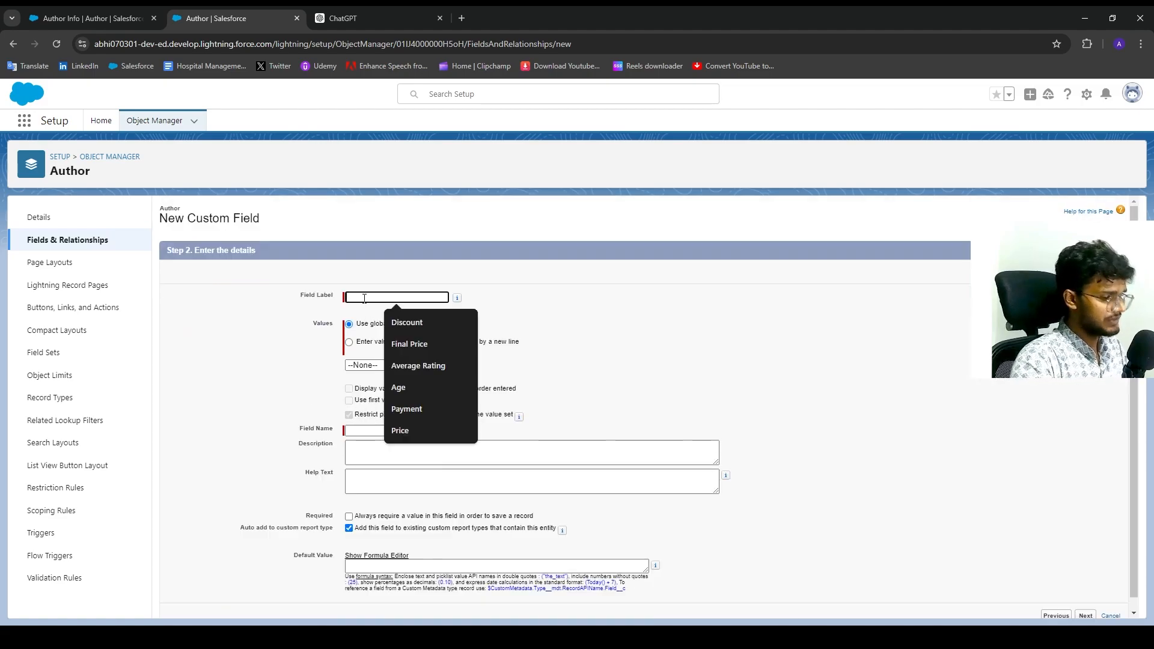
{"action": "type", "text": "State"}
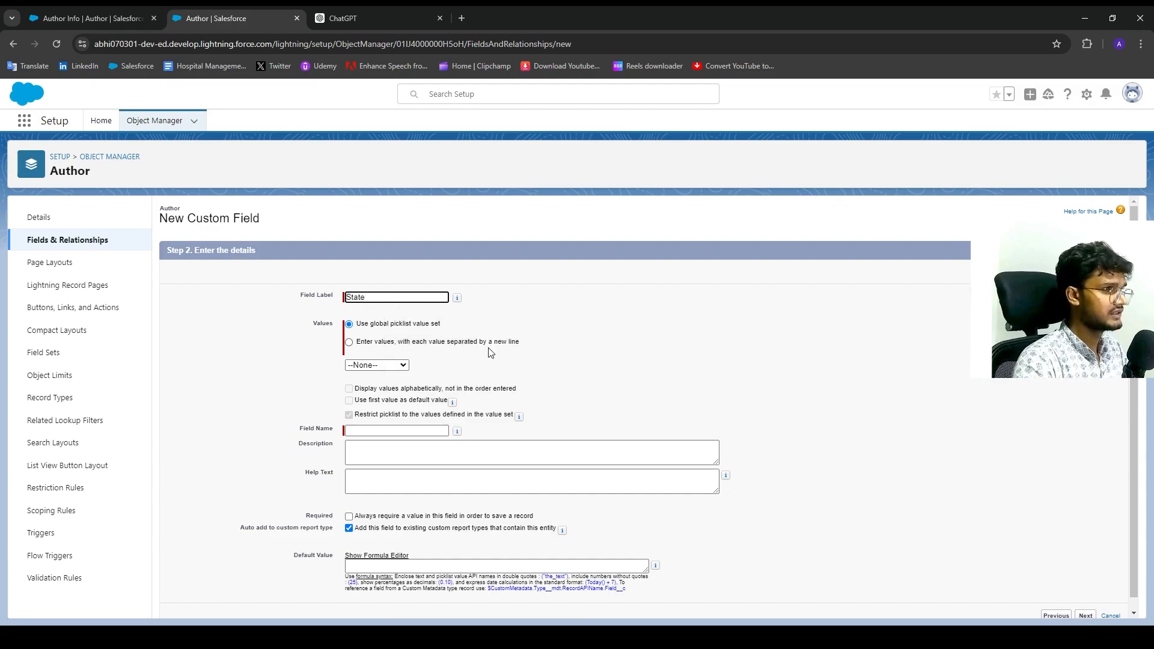
{"action": "left_click", "coordinate": [441, 342]}
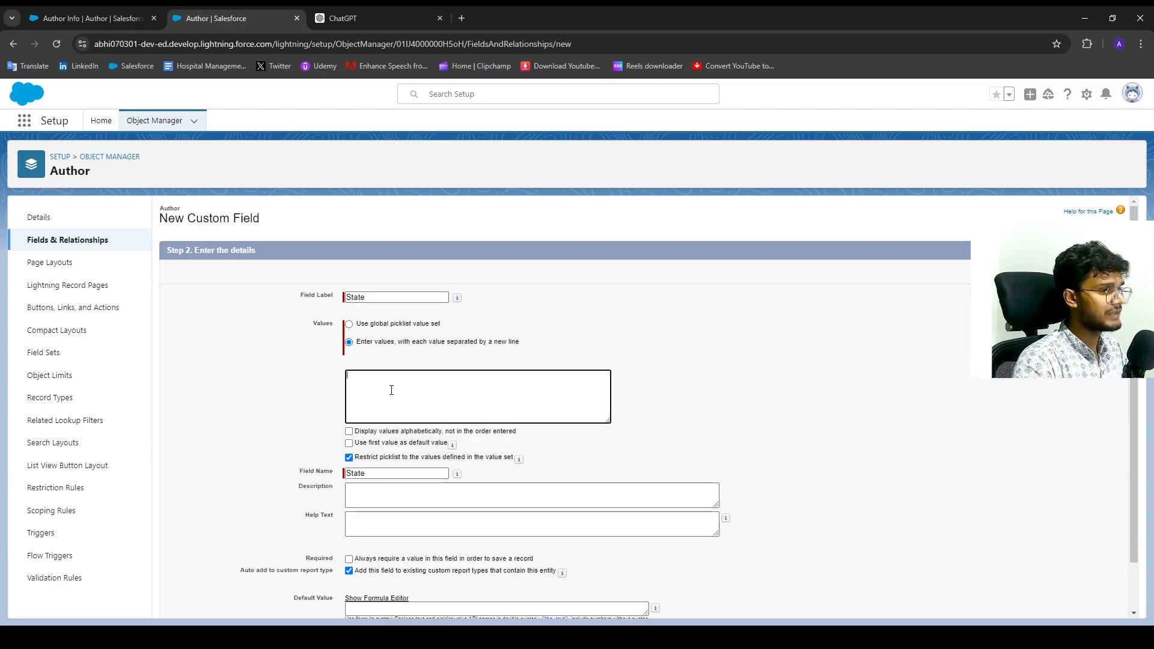
{"action": "left_click", "coordinate": [372, 20]}
{"action": "left_click", "coordinate": [520, 302]}
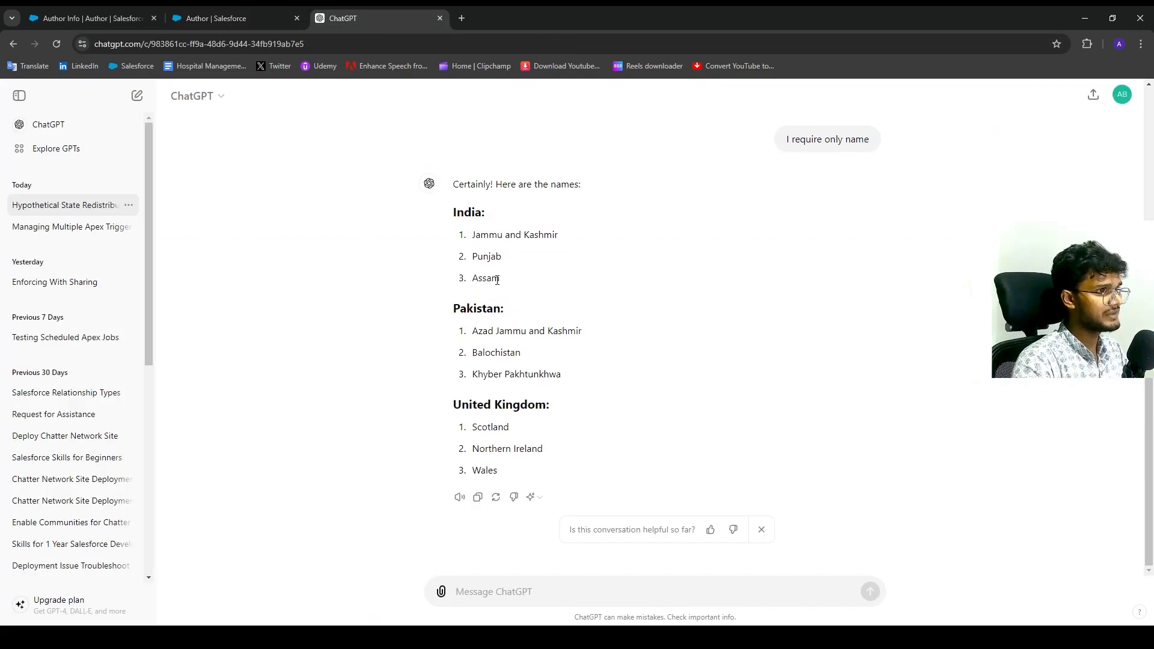
Copy Jammu and Kashmir, Punjab and Assam from ChatGPT into the State values list.
{"action": "left_click_drag", "start_coordinate": [487, 278], "coordinate": [502, 274]}
{"action": "left_click_drag", "start_coordinate": [559, 235], "coordinate": [473, 235]}
{"action": "left_click_drag", "start_coordinate": [502, 278], "coordinate": [448, 241]}
{"action": "key", "text": "ctrl+c"}
{"action": "key", "text": "ctrl+shift+Tab"}
{"action": "key", "text": "ctrl+v"}
{"action": "key", "text": "ctrl+Tab"}
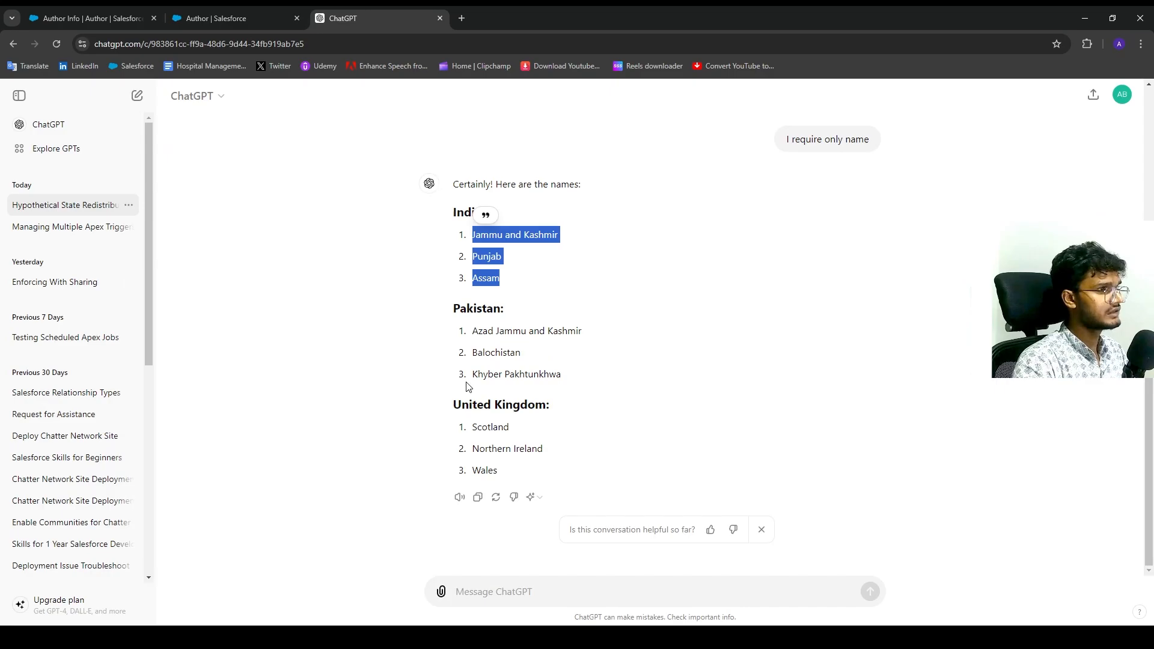
Copy the three Pakistani provinces from ChatGPT for the State values.
{"action": "left_click_drag", "start_coordinate": [559, 374], "coordinate": [497, 309]}
{"action": "key", "text": "ctrl+c"}
{"action": "key", "text": "ctrl+shift+Tab"}
{"action": "key", "text": "ctrl+v"}
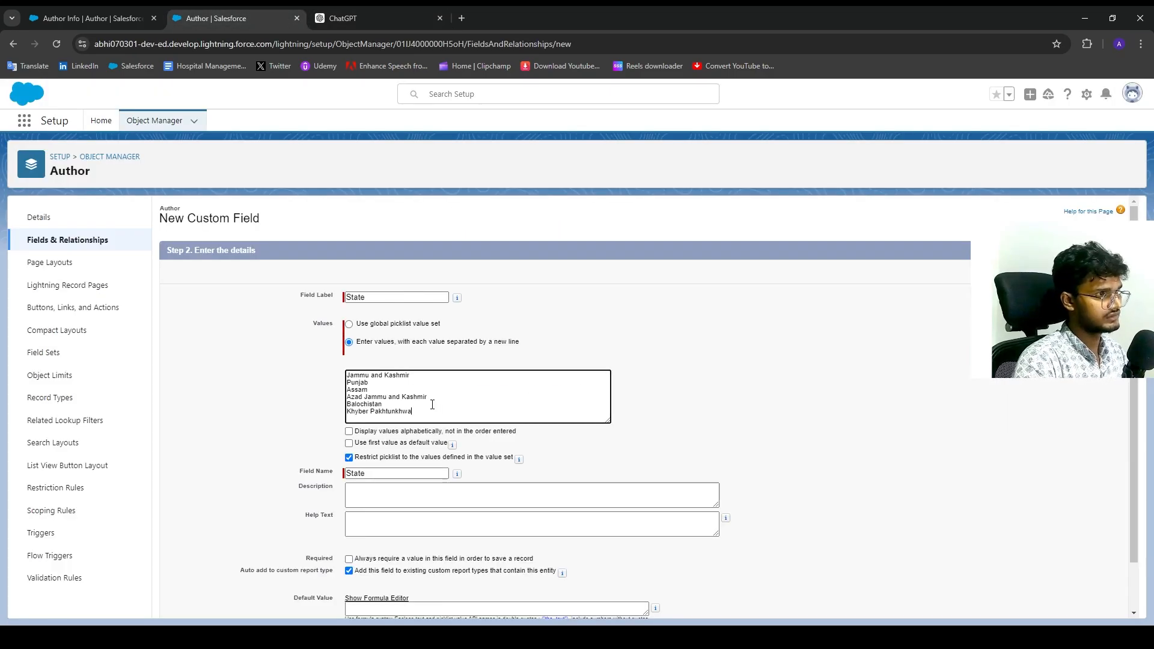
Add the Pakistani provinces plus Scotland, Northern Ireland and Wales to the State values.
{"action": "key", "text": "ctrl+Tab"}
{"action": "left_click_drag", "start_coordinate": [518, 482], "coordinate": [466, 430]}
{"action": "key", "text": "ctrl+c"}
{"action": "left_click", "coordinate": [239, 12]}
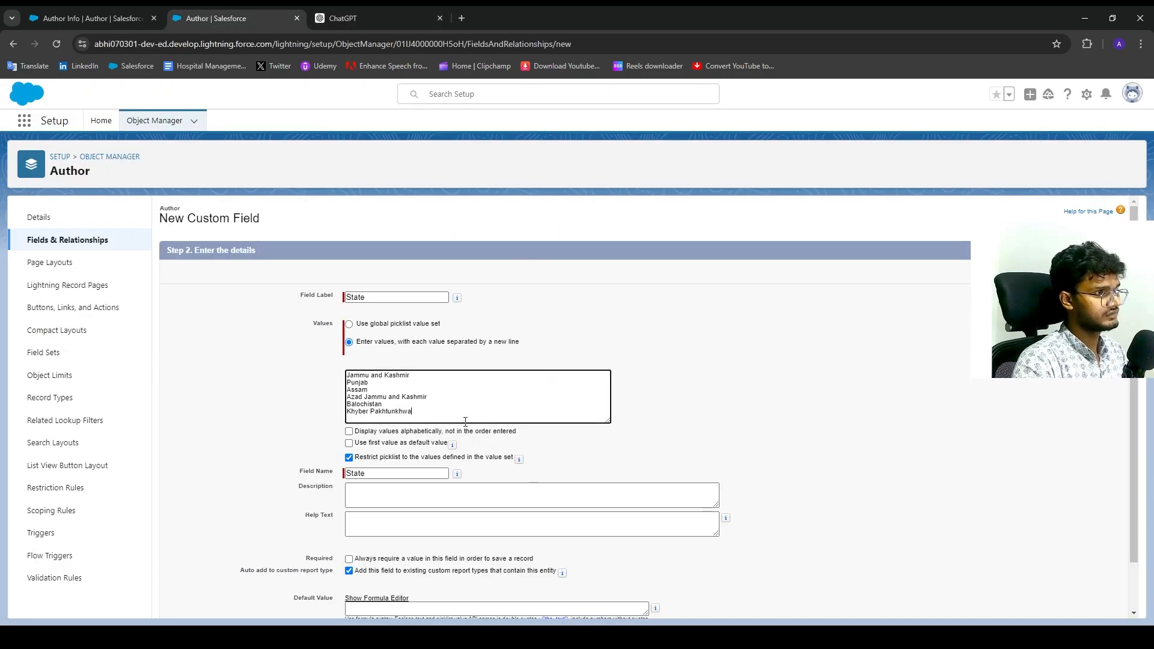
{"action": "key", "text": "ctrl+v"}
{"action": "key", "text": "BackSpace"}
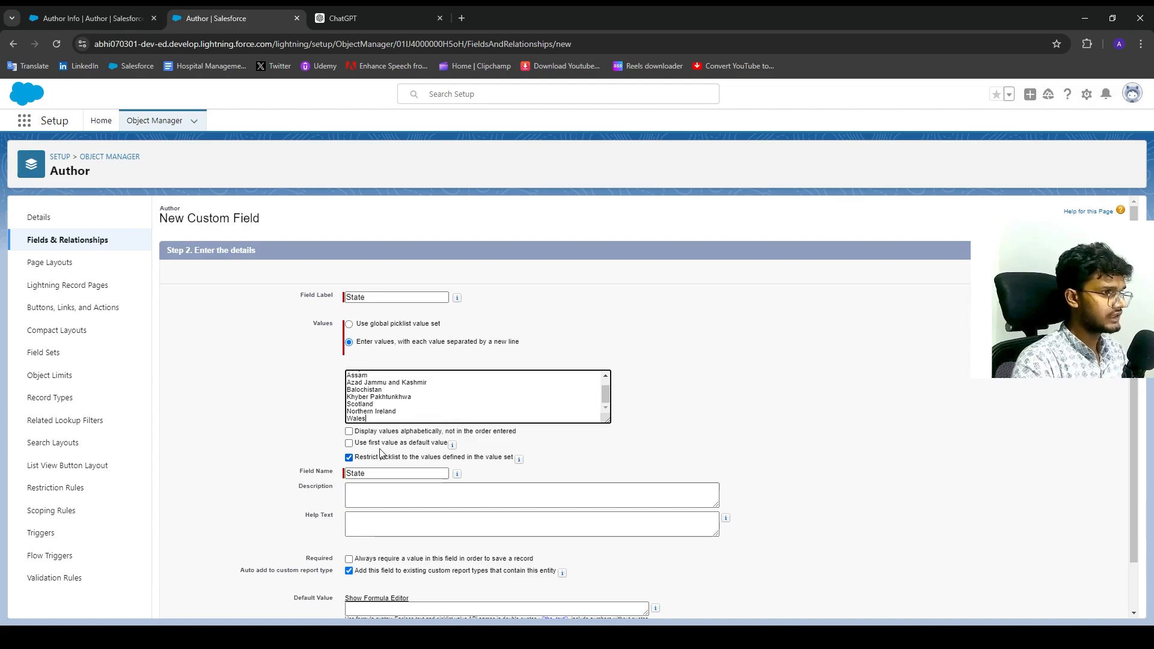
Accept the default field-level security and Author Layout, and save the State field.
{"action": "scroll", "coordinate": [405, 430], "scroll_direction": "down", "scroll_amount": 1}
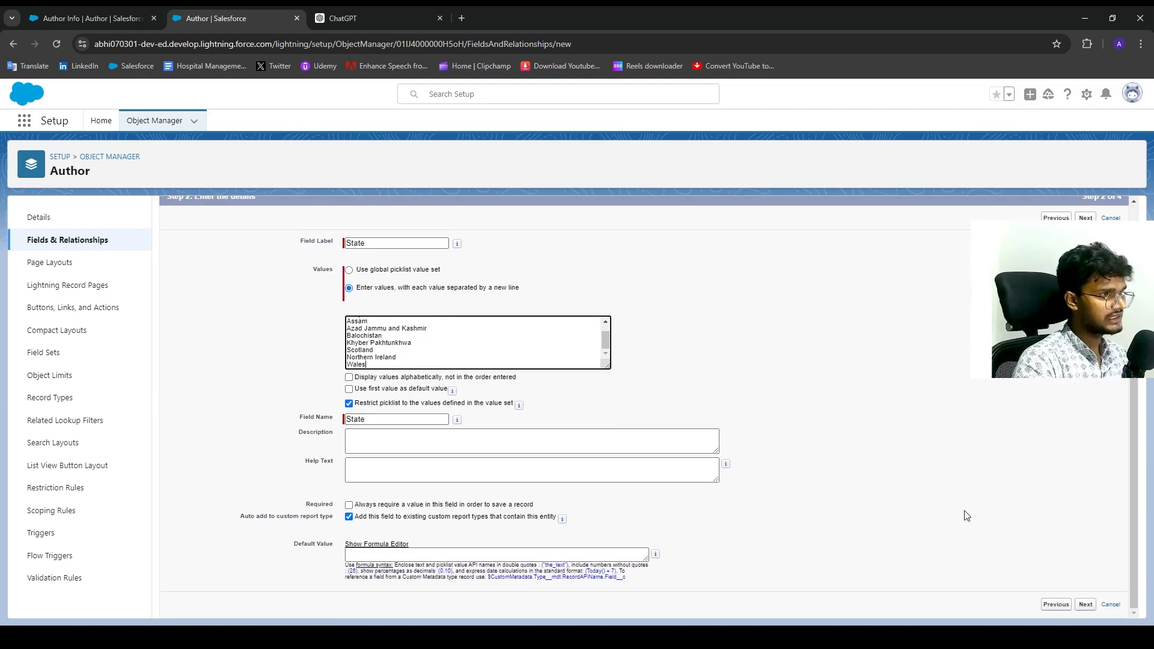
{"action": "left_click", "coordinate": [1087, 606]}
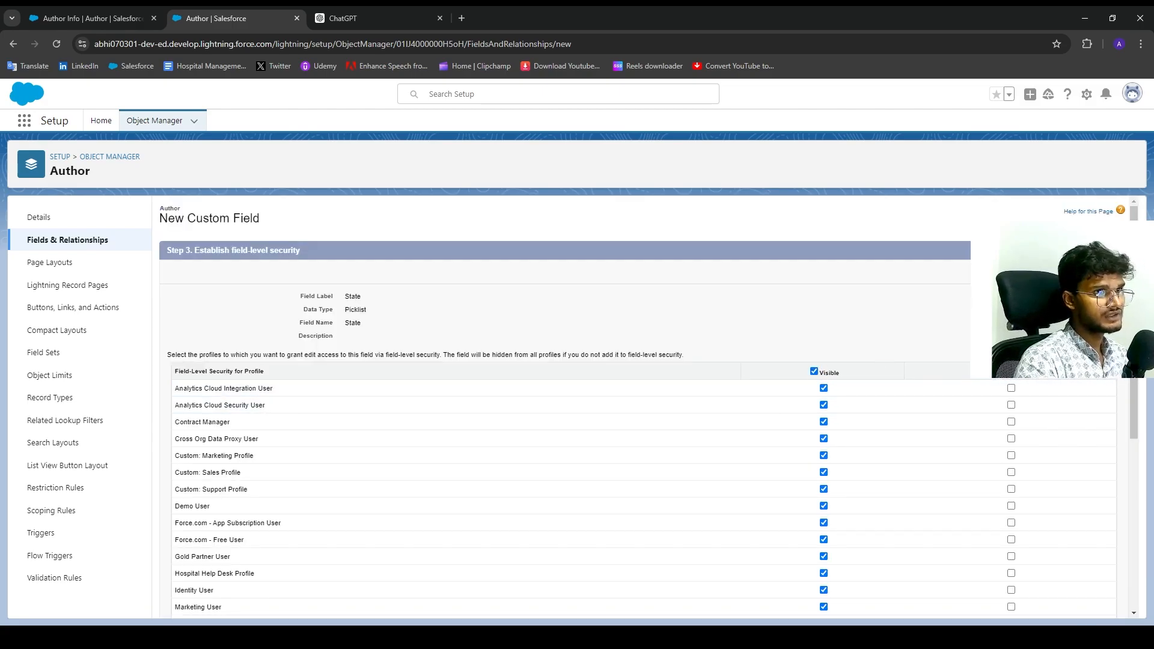
{"action": "left_click", "coordinate": [1086, 271]}
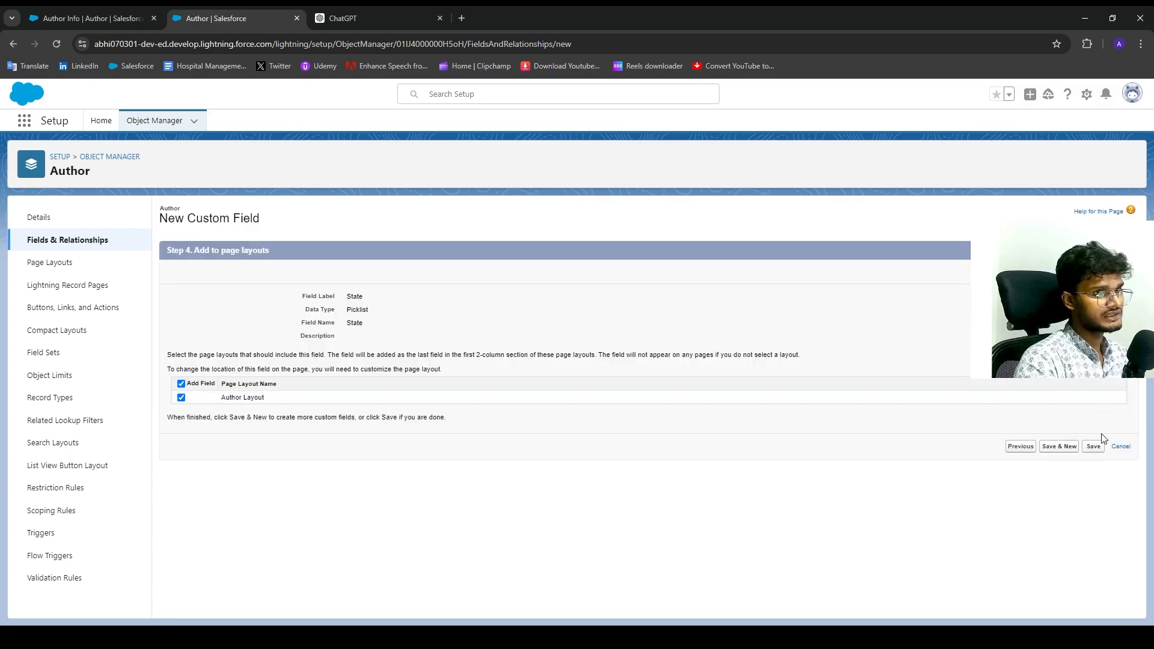
{"action": "left_click", "coordinate": [1094, 448]}
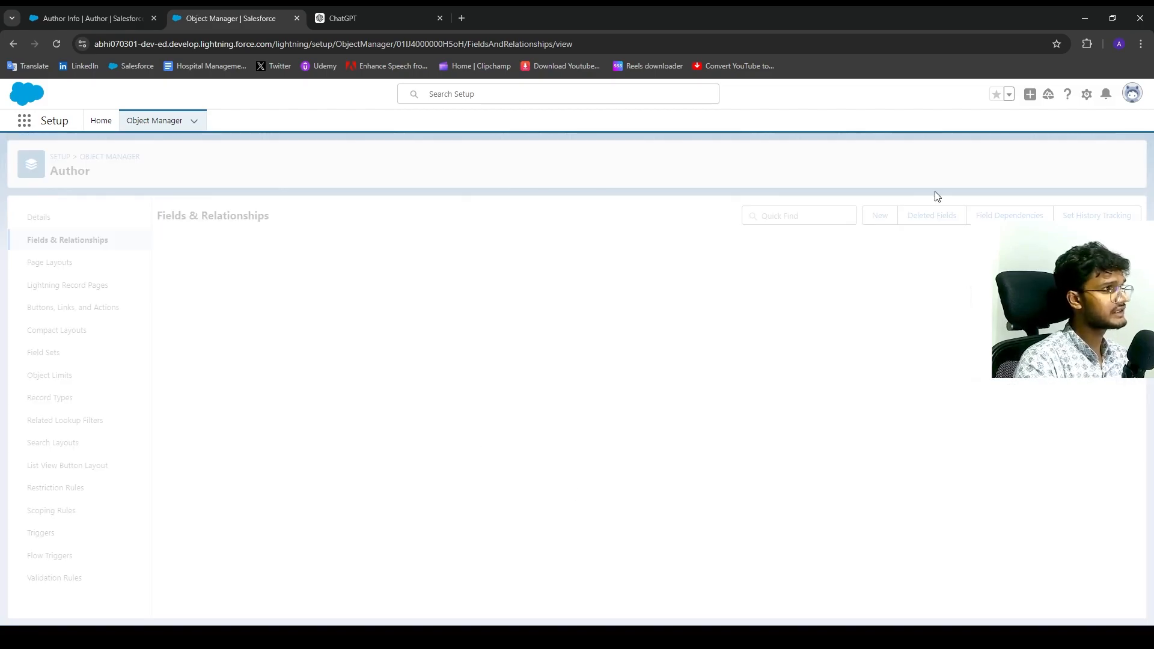
Reload the Author records list and open a new Author form showing Country and State.
{"action": "left_click", "coordinate": [86, 14]}
{"action": "left_click", "coordinate": [56, 43]}
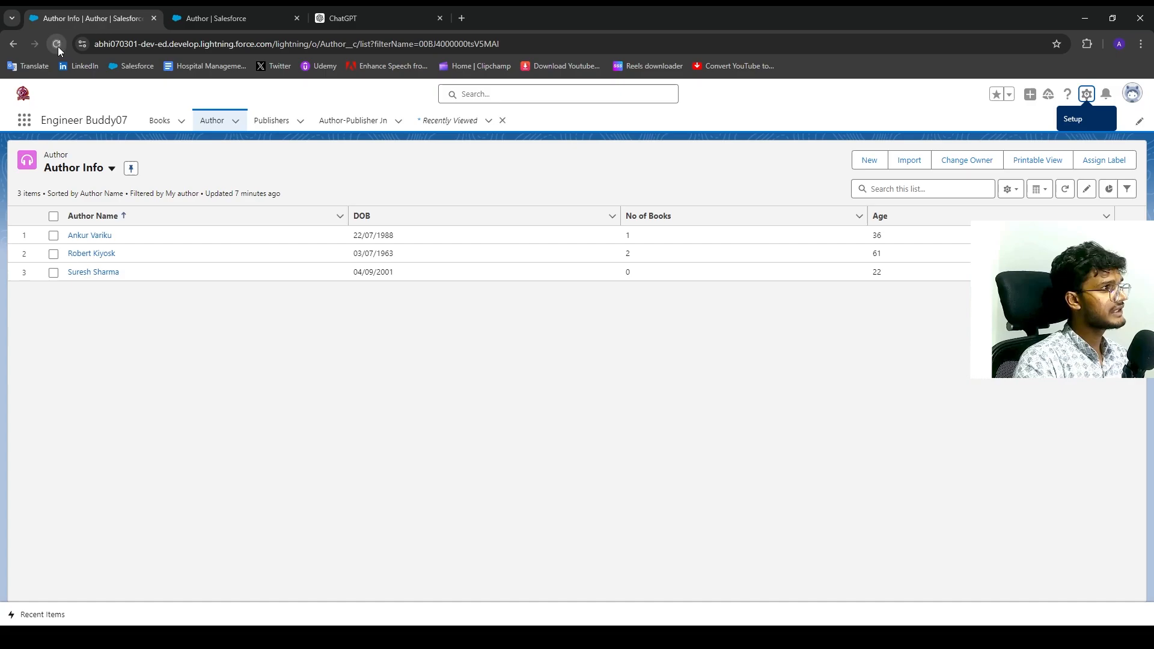
{"action": "left_click", "coordinate": [235, 7]}
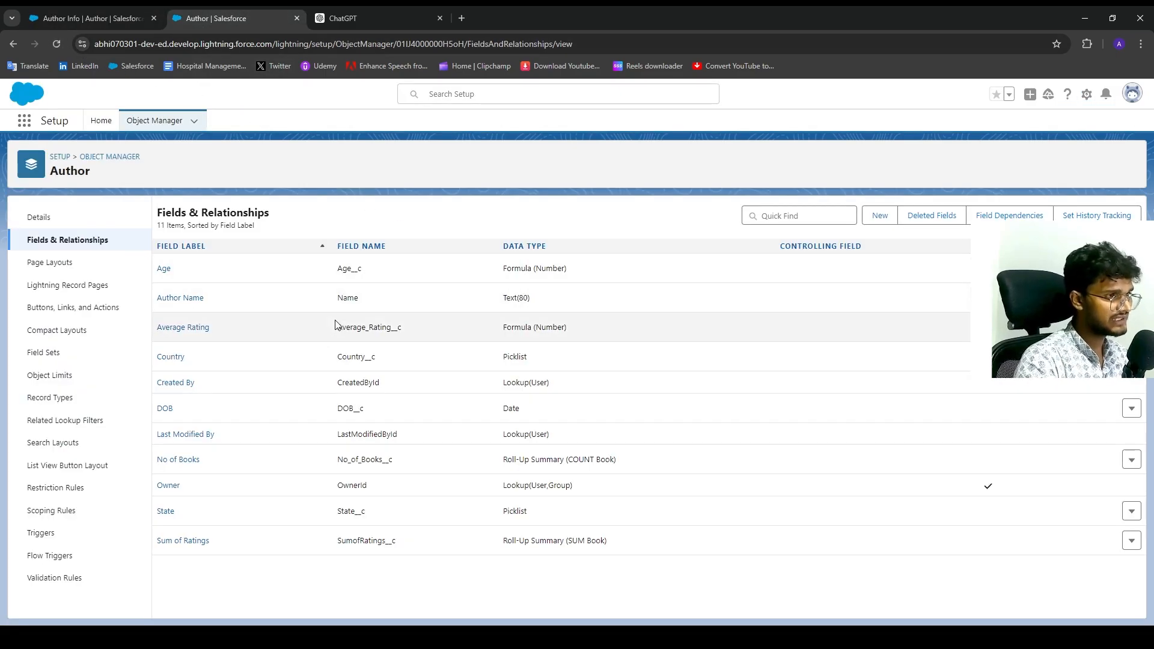
{"action": "left_click", "coordinate": [121, 10]}
{"action": "left_click", "coordinate": [869, 161]}
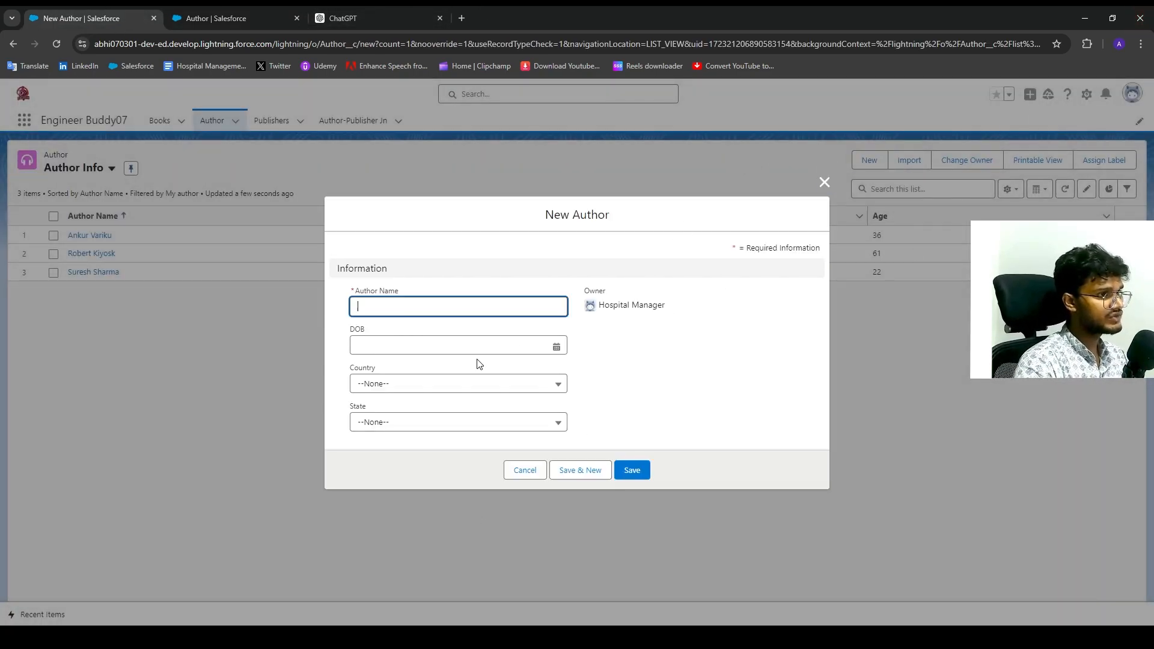
Pick India as Country and check which states the State list offers.
{"action": "left_click", "coordinate": [438, 391]}
{"action": "left_click", "coordinate": [438, 391]}
{"action": "left_click", "coordinate": [405, 444]}
{"action": "left_click", "coordinate": [403, 430]}
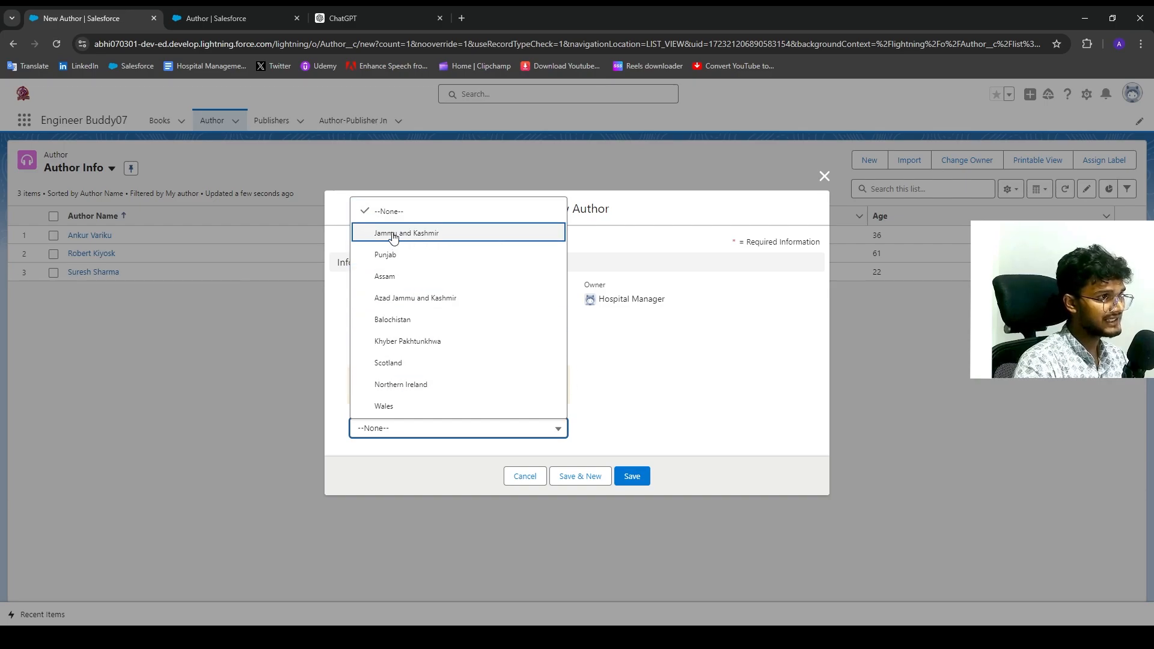
{"action": "left_click", "coordinate": [617, 354]}
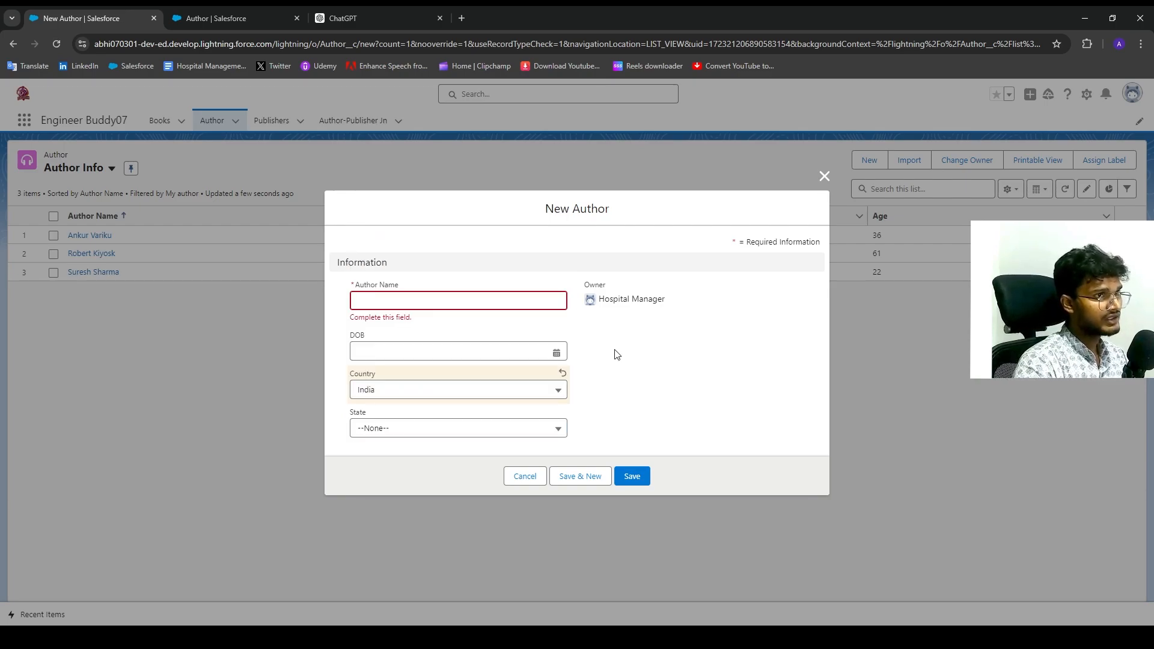
{"action": "left_click", "coordinate": [426, 426]}
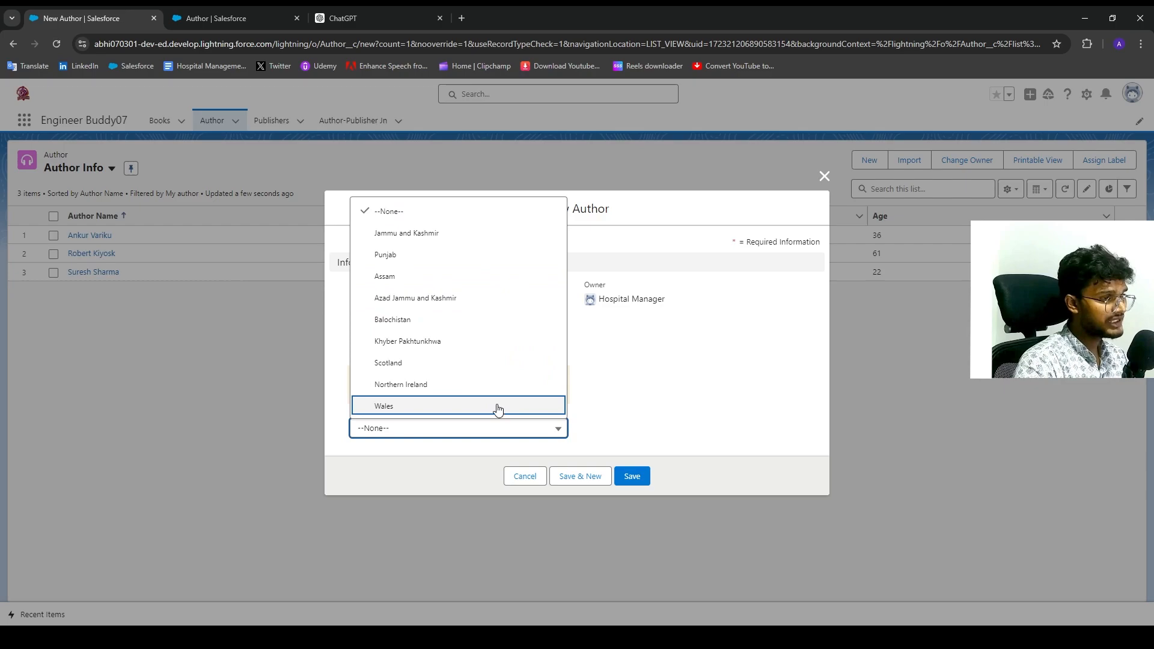
{"action": "left_click", "coordinate": [583, 390]}
{"action": "left_click", "coordinate": [425, 428]}
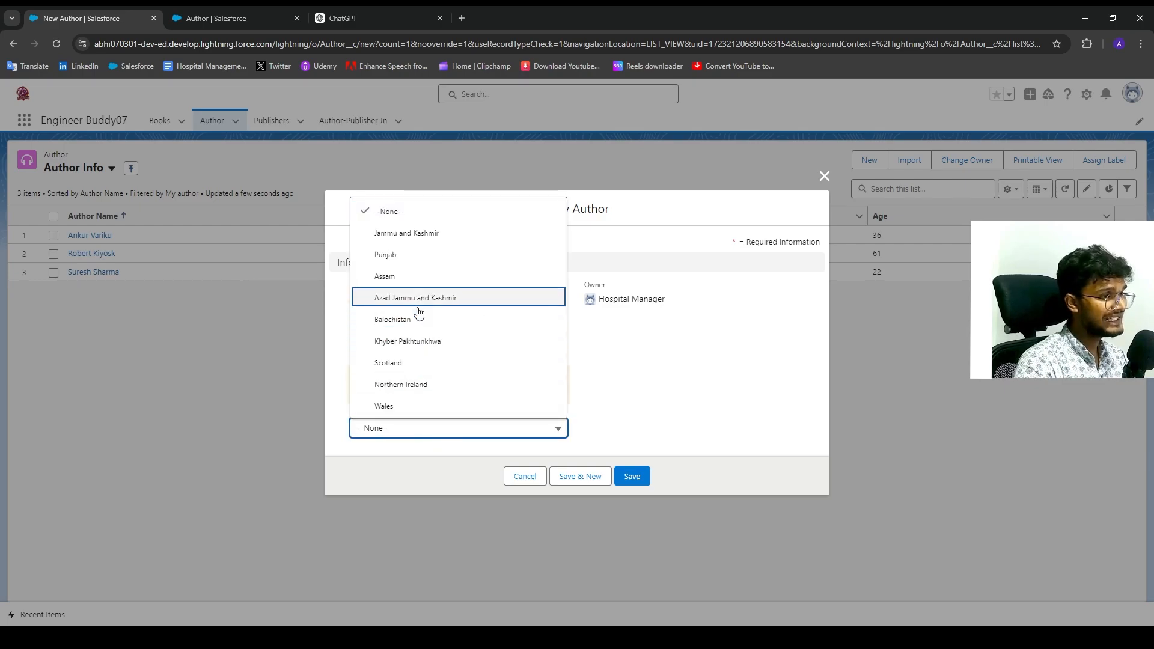
{"action": "left_click", "coordinate": [648, 393]}
Switch Country to Pakistan, check State's options, then cancel the form and return to Setup.
{"action": "left_click", "coordinate": [412, 390]}
{"action": "left_click", "coordinate": [413, 456]}
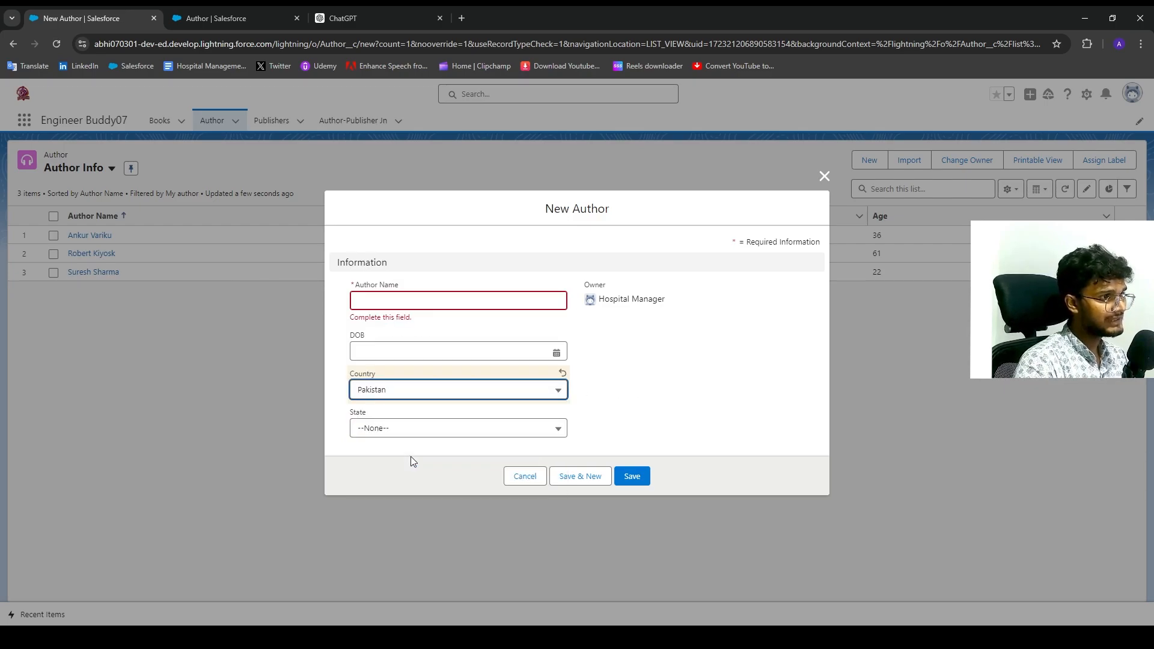
{"action": "left_click", "coordinate": [411, 438]}
{"action": "left_click", "coordinate": [411, 438]}
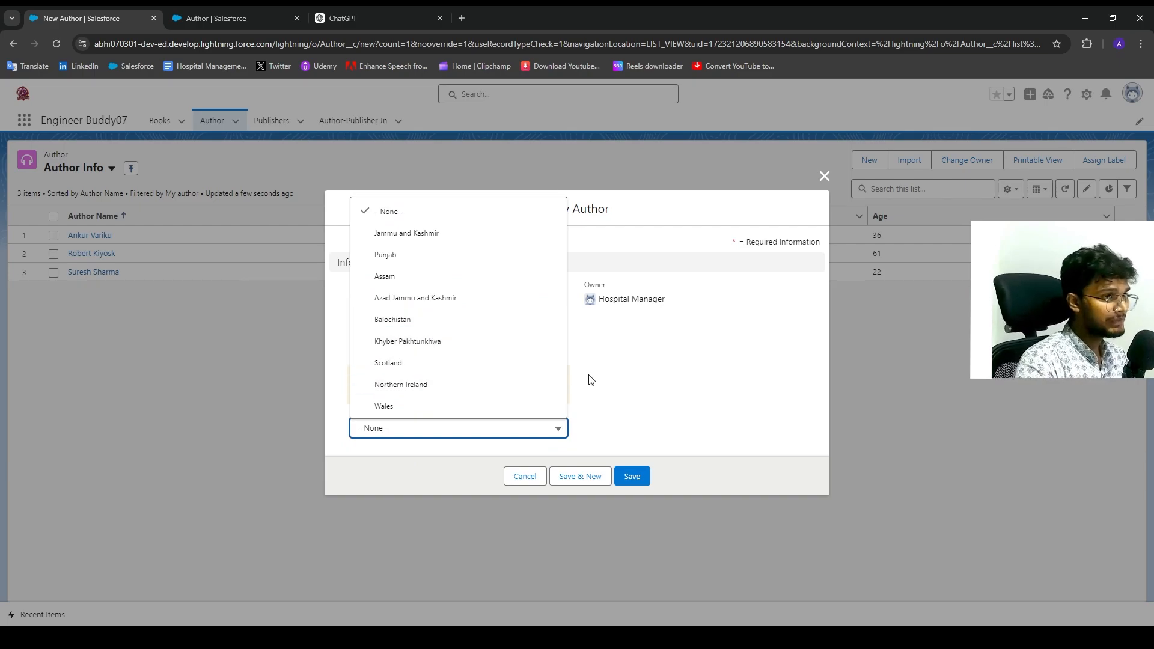
{"action": "left_click", "coordinate": [603, 400]}
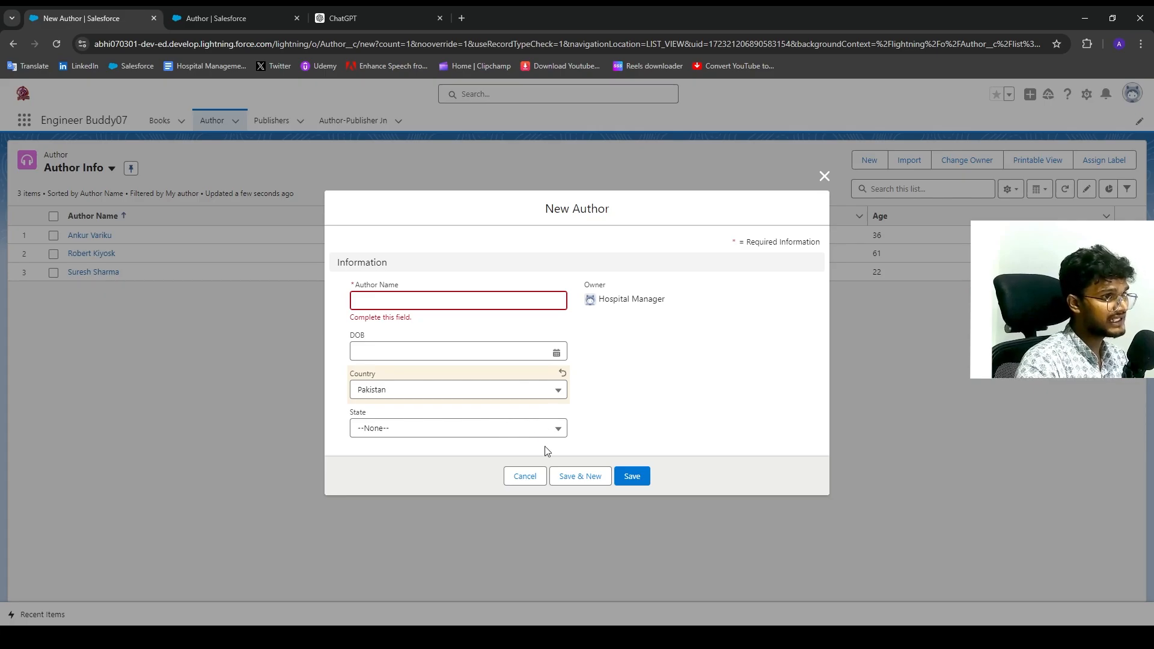
{"action": "left_click", "coordinate": [534, 477]}
{"action": "left_click", "coordinate": [243, 17]}
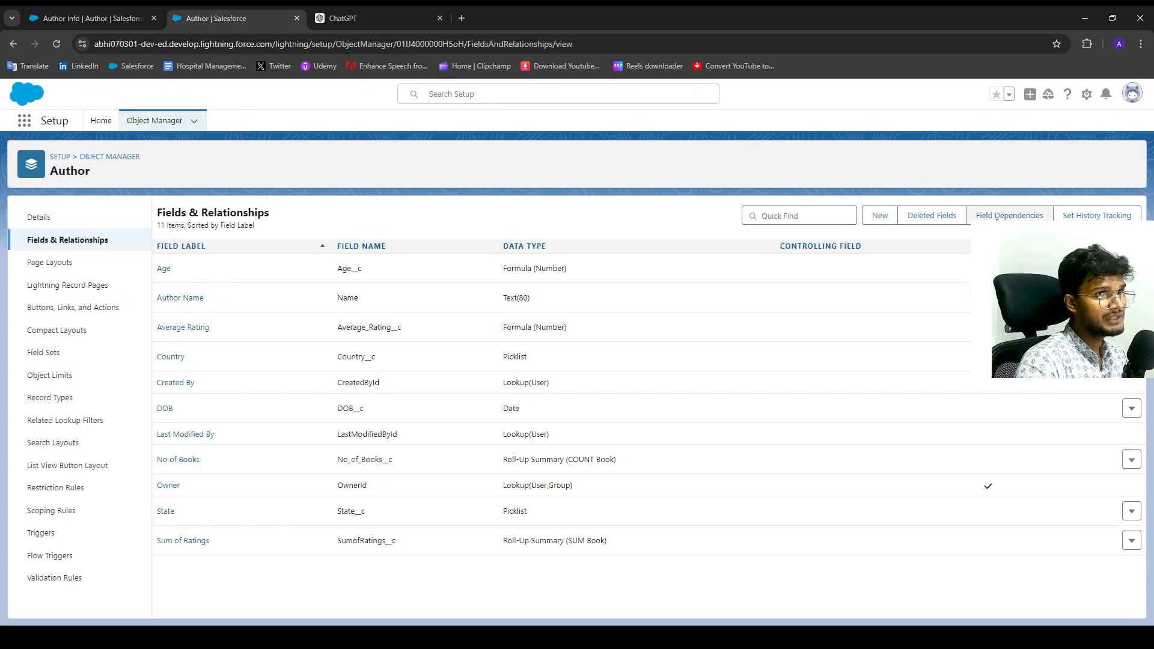
Create a new field dependency with Country as controlling field and State as dependent.
{"action": "left_click", "coordinate": [1017, 215]}
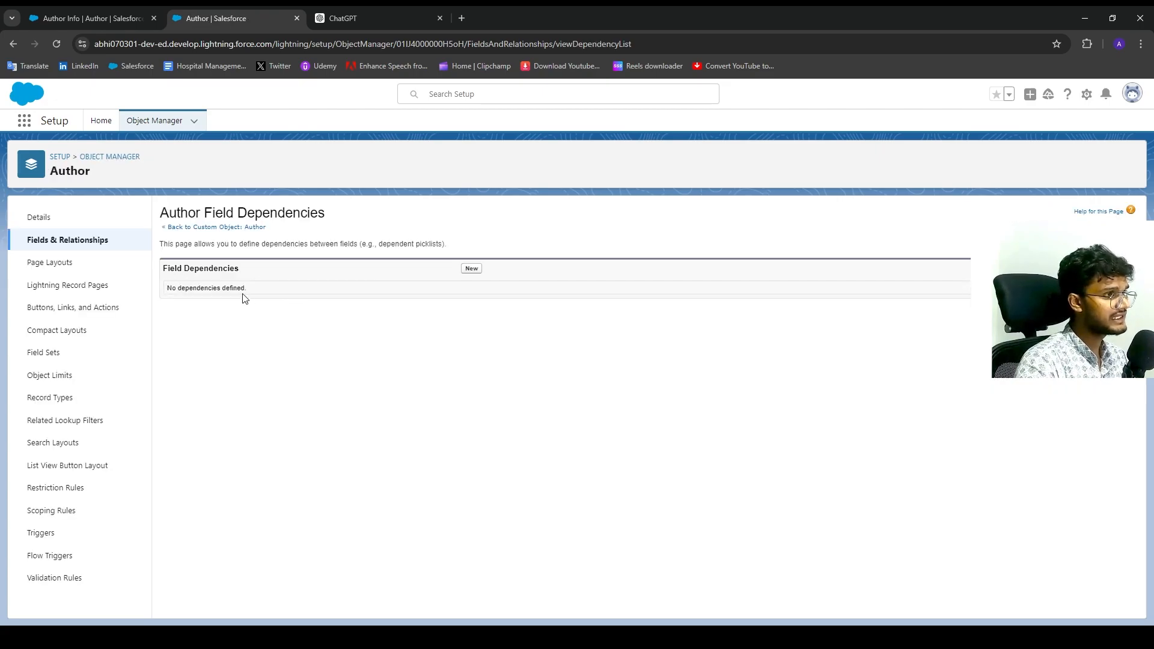
{"action": "left_click", "coordinate": [472, 268]}
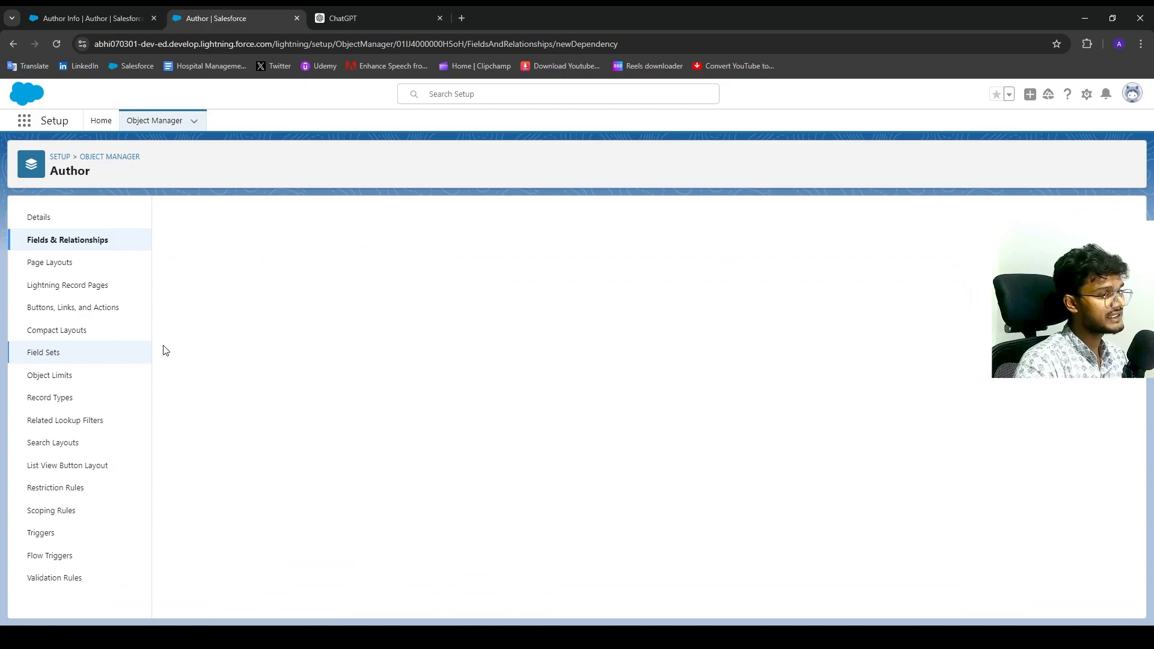
{"action": "left_click", "coordinate": [361, 333]}
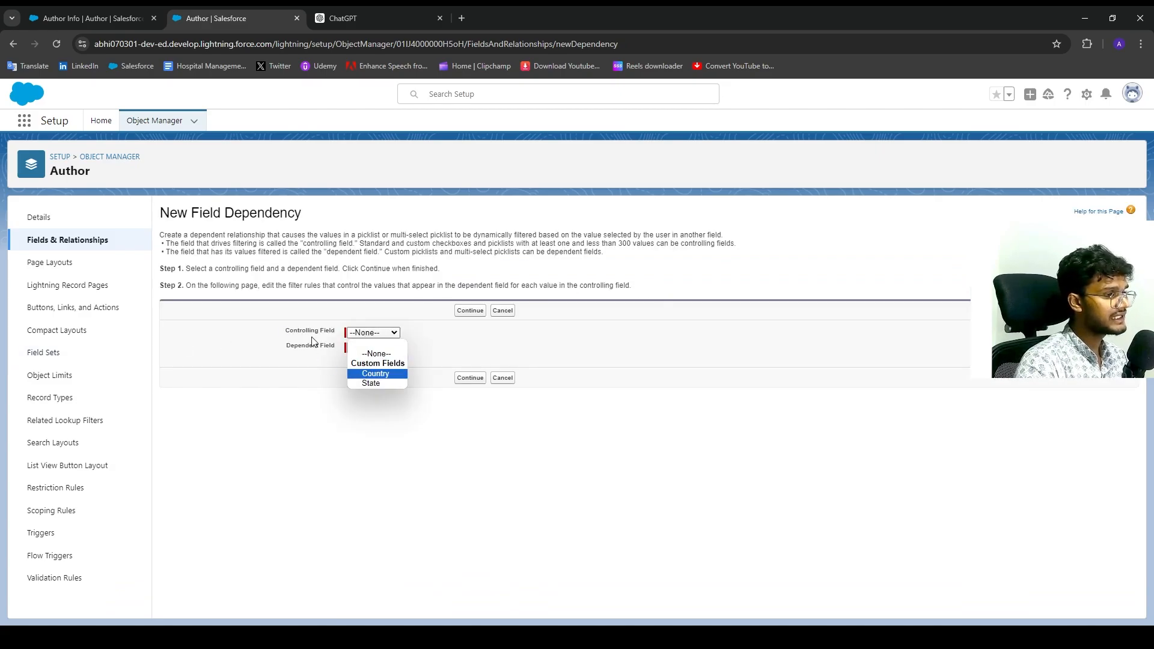
{"action": "left_click_drag", "start_coordinate": [291, 346], "coordinate": [333, 347]}
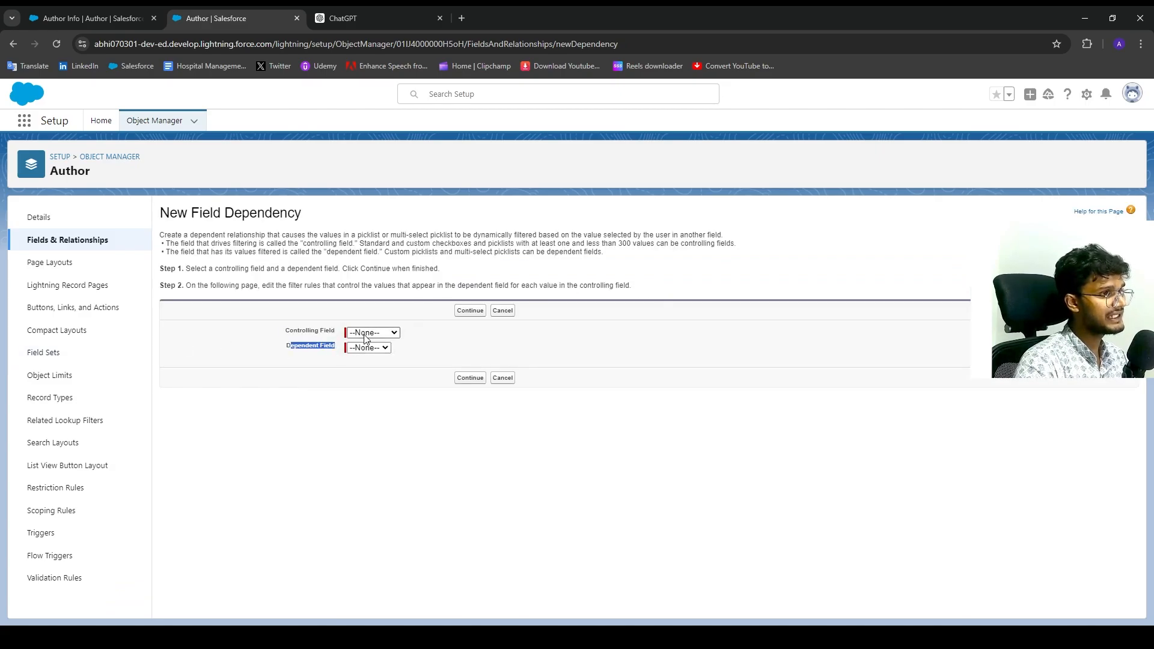
{"action": "left_click", "coordinate": [365, 348]}
{"action": "left_click", "coordinate": [385, 374]}
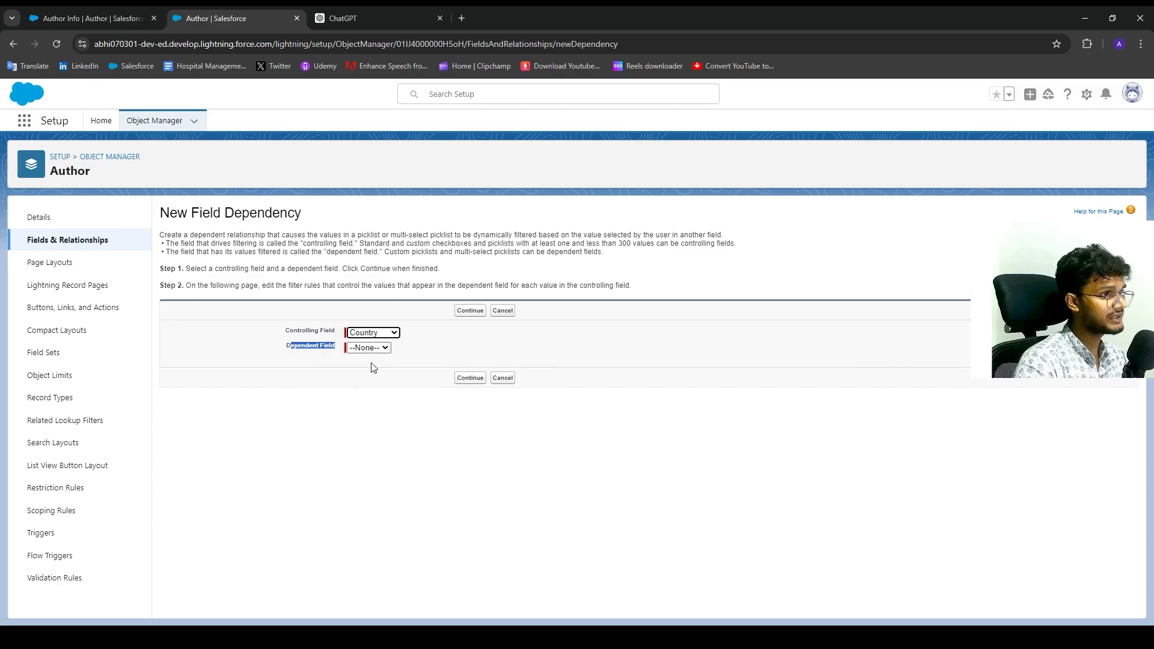
{"action": "left_click", "coordinate": [369, 348]}
{"action": "left_click", "coordinate": [371, 379]}
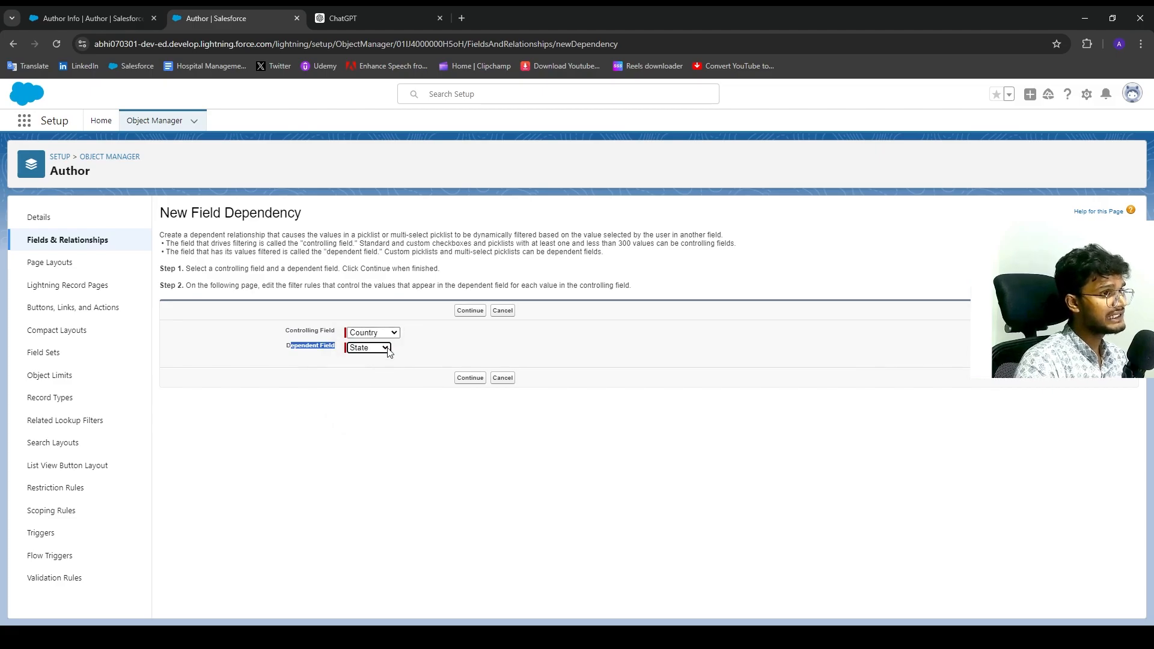
{"action": "left_click", "coordinate": [485, 379]}
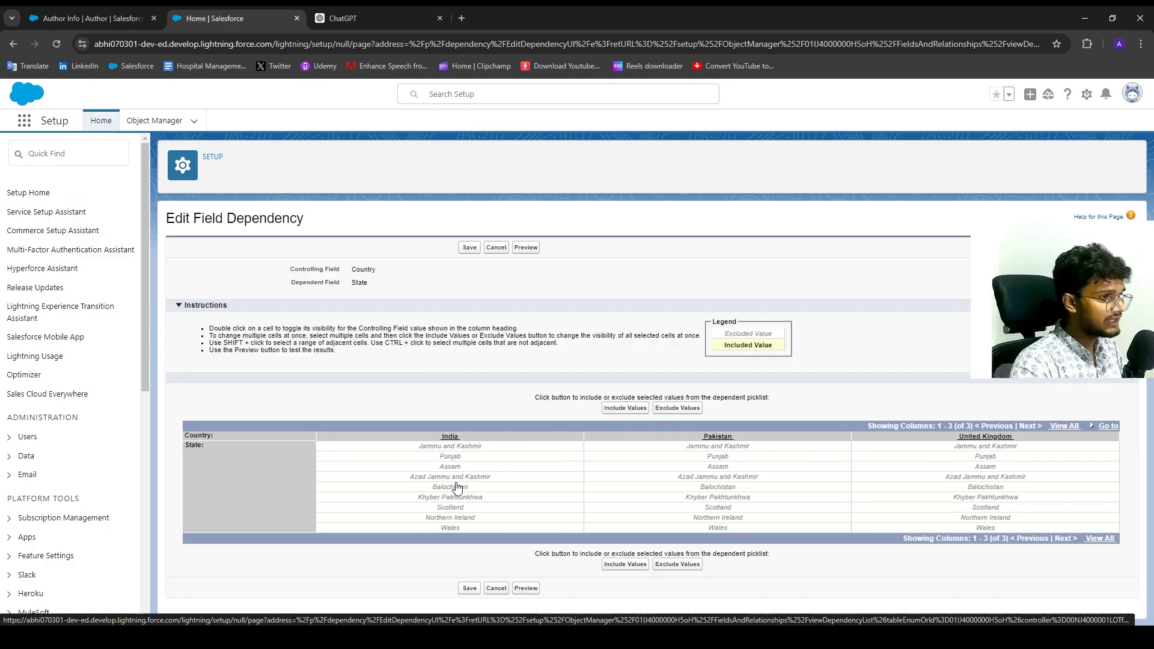
Include each country's own three states in the dependency matrix and save it.
{"action": "left_click_drag", "start_coordinate": [456, 448], "coordinate": [457, 465]}
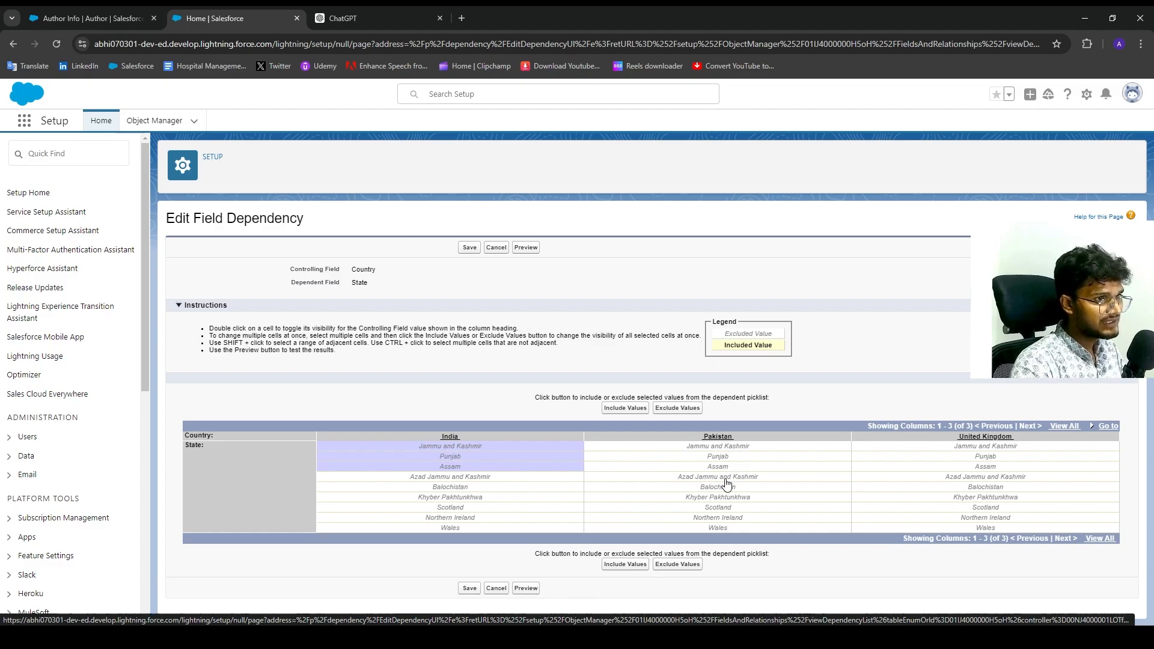
{"action": "left_click_drag", "start_coordinate": [728, 478], "coordinate": [727, 499]}
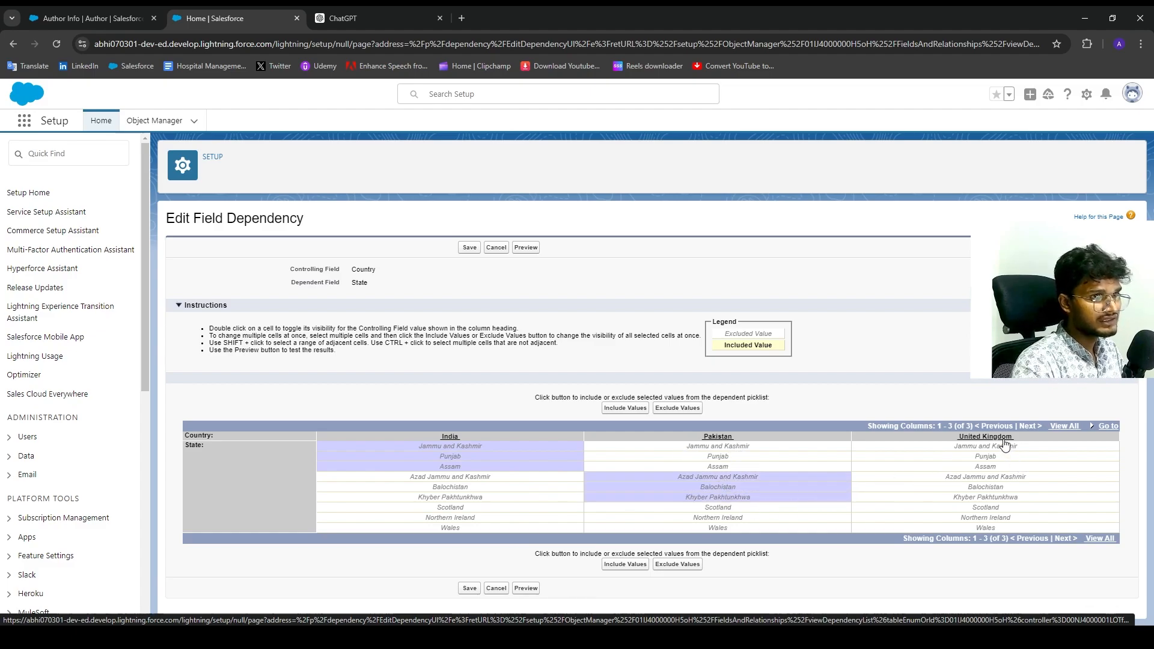
{"action": "left_click_drag", "start_coordinate": [986, 529], "coordinate": [986, 508]}
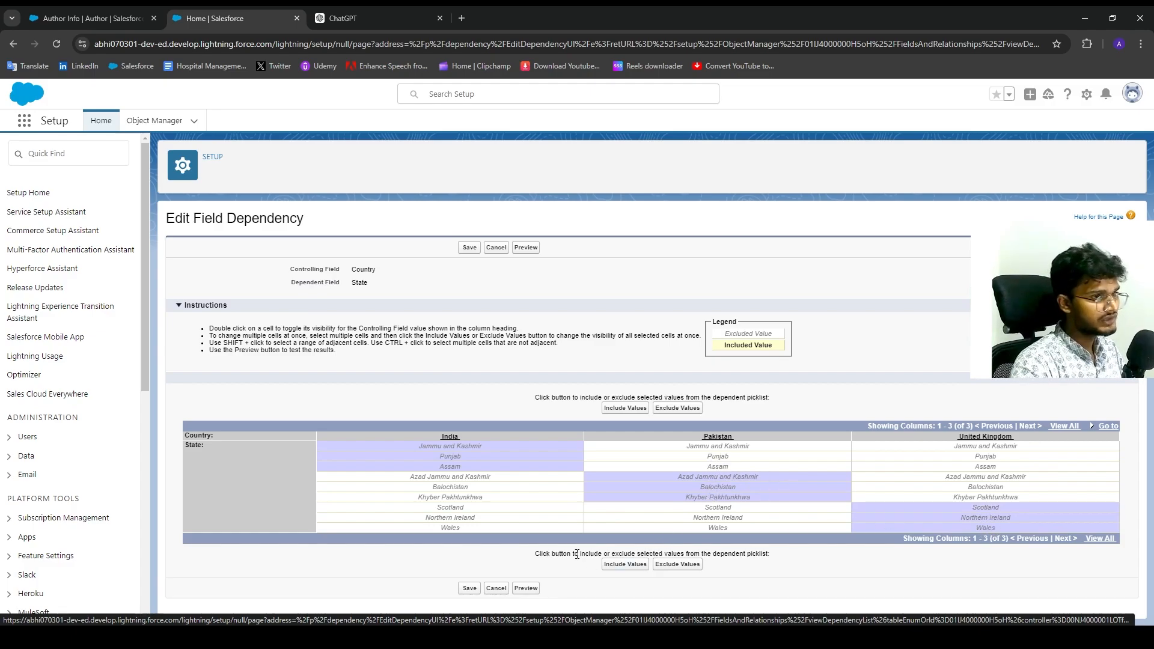
{"action": "left_click", "coordinate": [635, 568]}
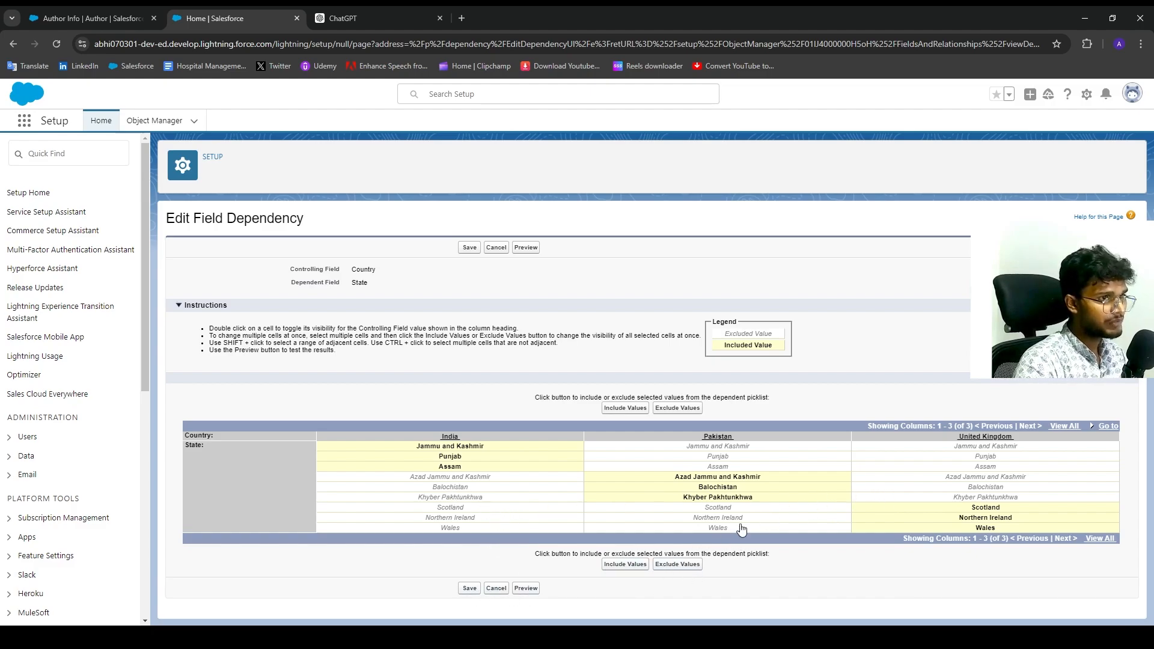
{"action": "left_click", "coordinate": [718, 499]}
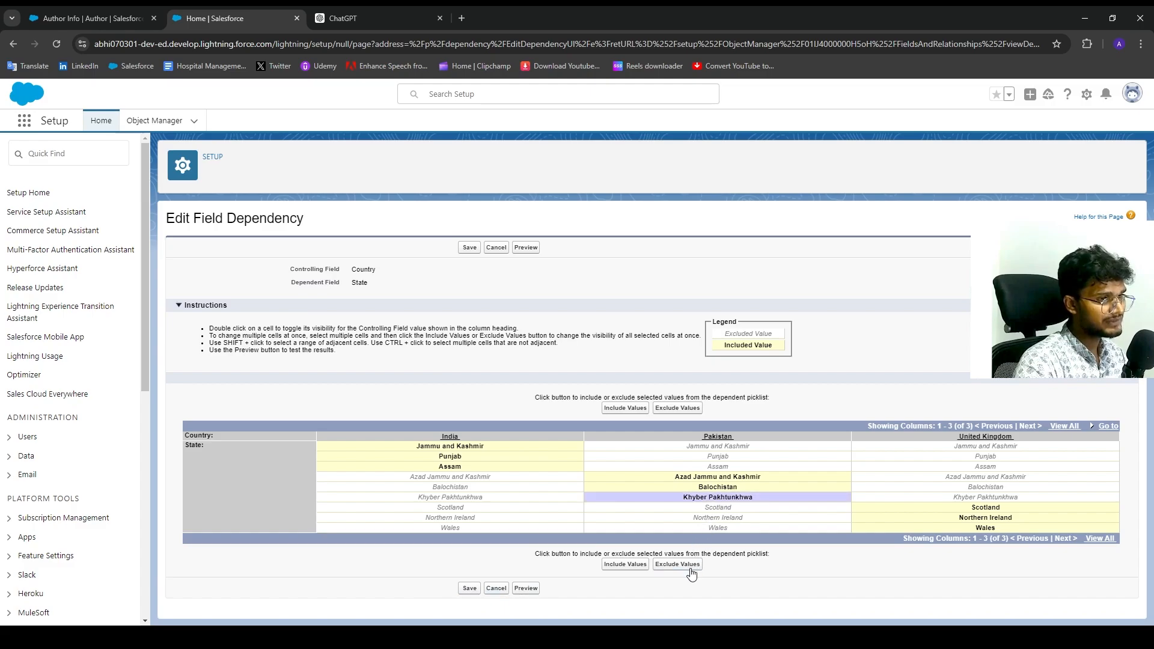
{"action": "left_click", "coordinate": [780, 509]}
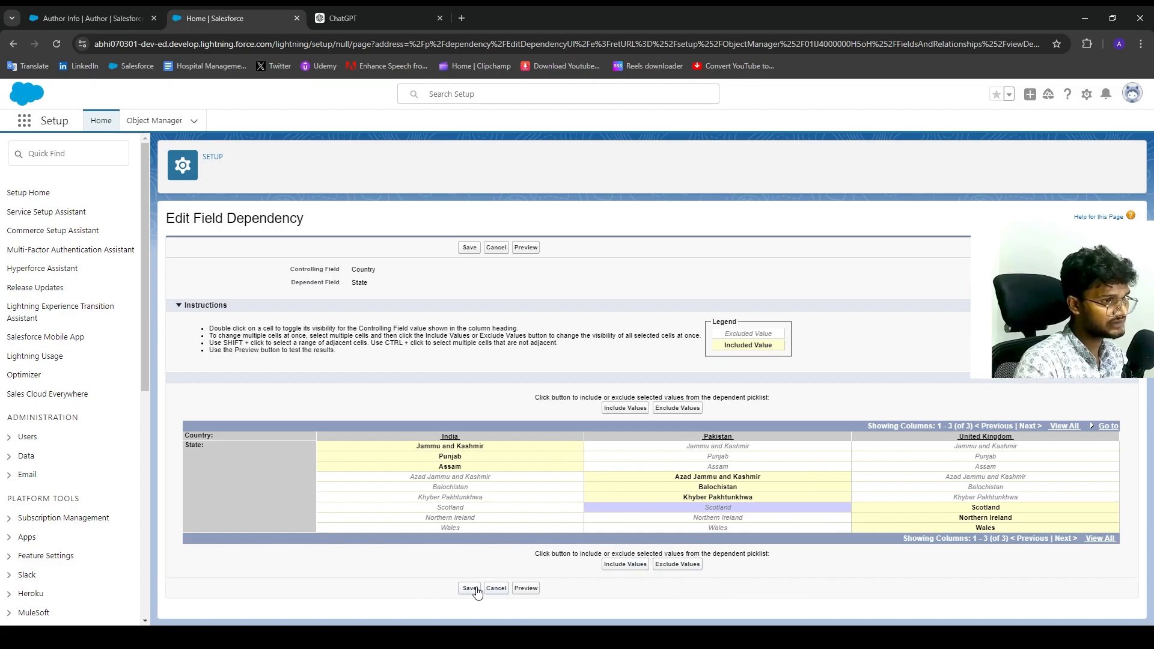
{"action": "right_click", "coordinate": [529, 588]}
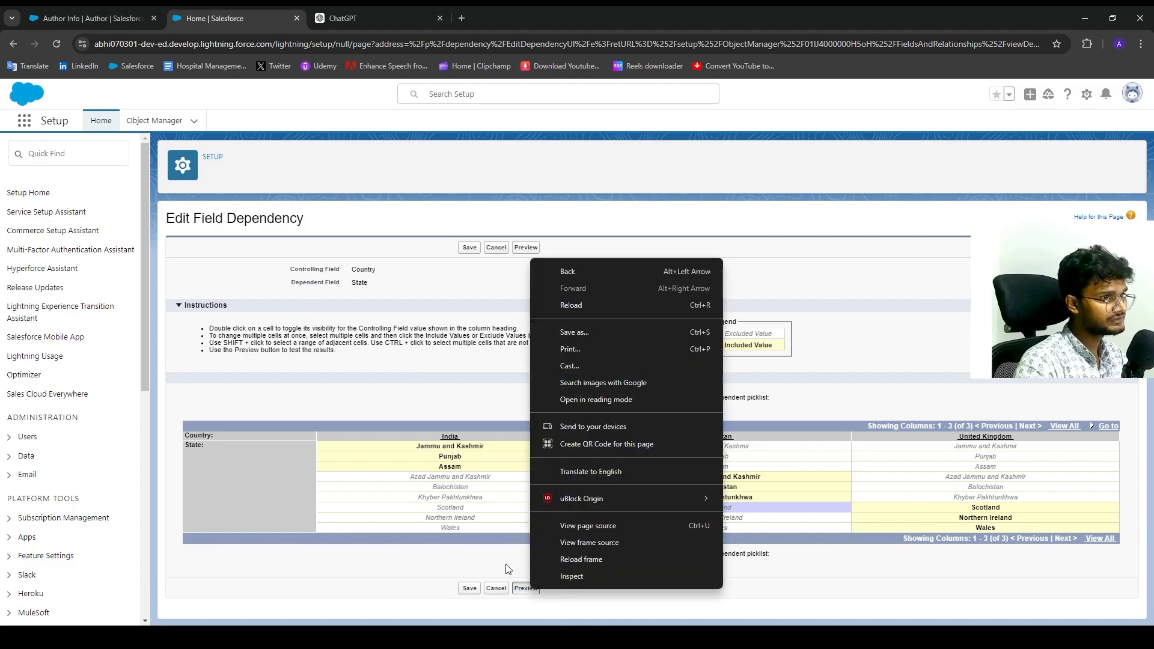
{"action": "left_click", "coordinate": [470, 588]}
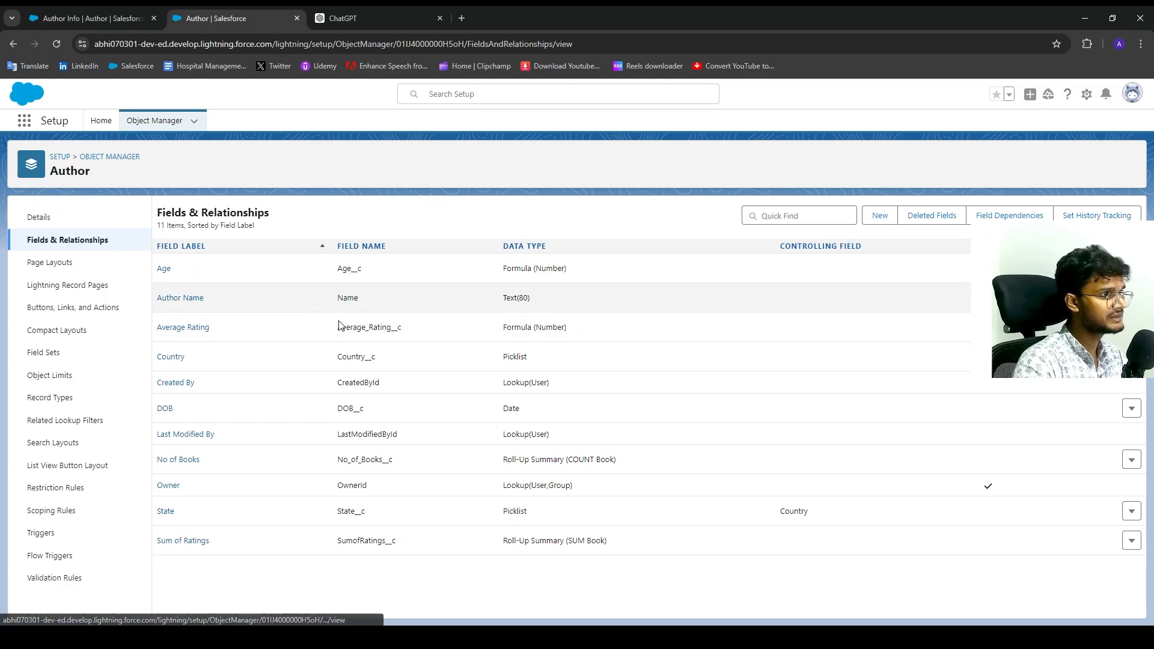
Check the Author Country→State entry in Field Dependencies, then return to the Author Info list.
{"action": "left_click", "coordinate": [990, 213]}
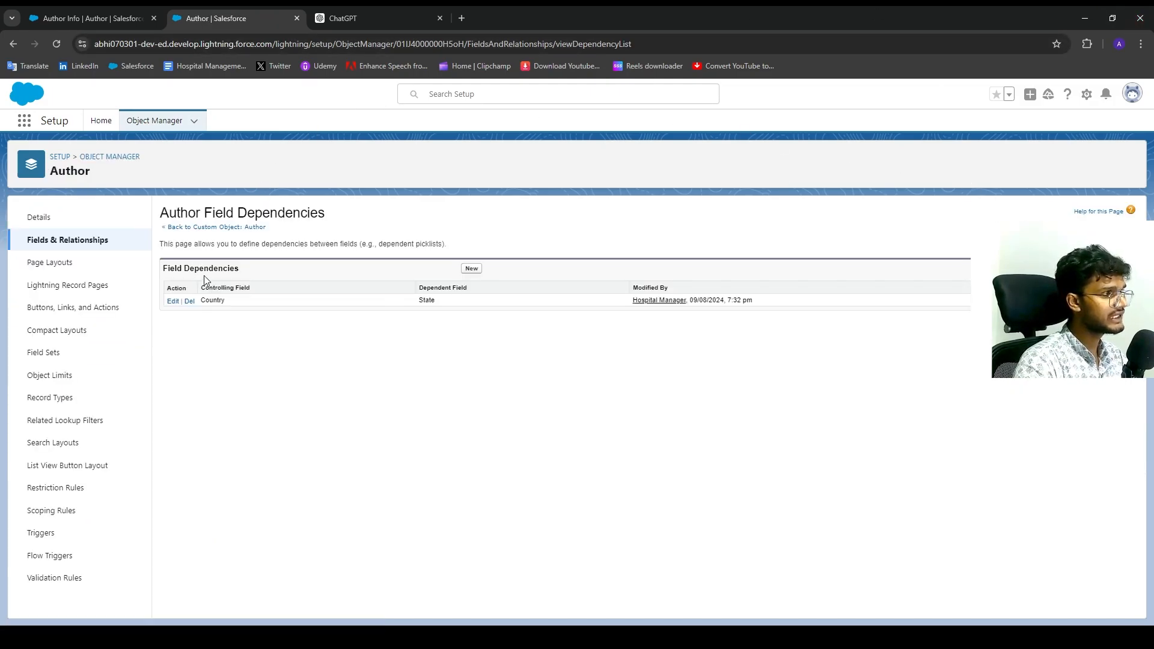
{"action": "left_click_drag", "start_coordinate": [210, 304], "coordinate": [395, 292]}
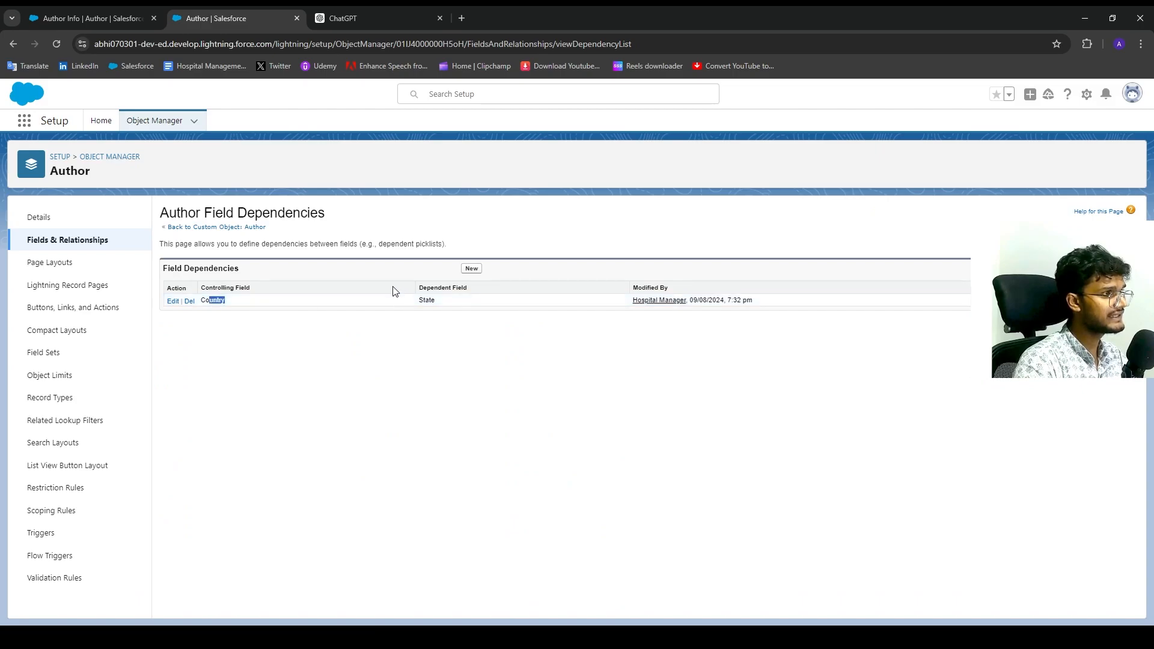
{"action": "left_click", "coordinate": [107, 16]}
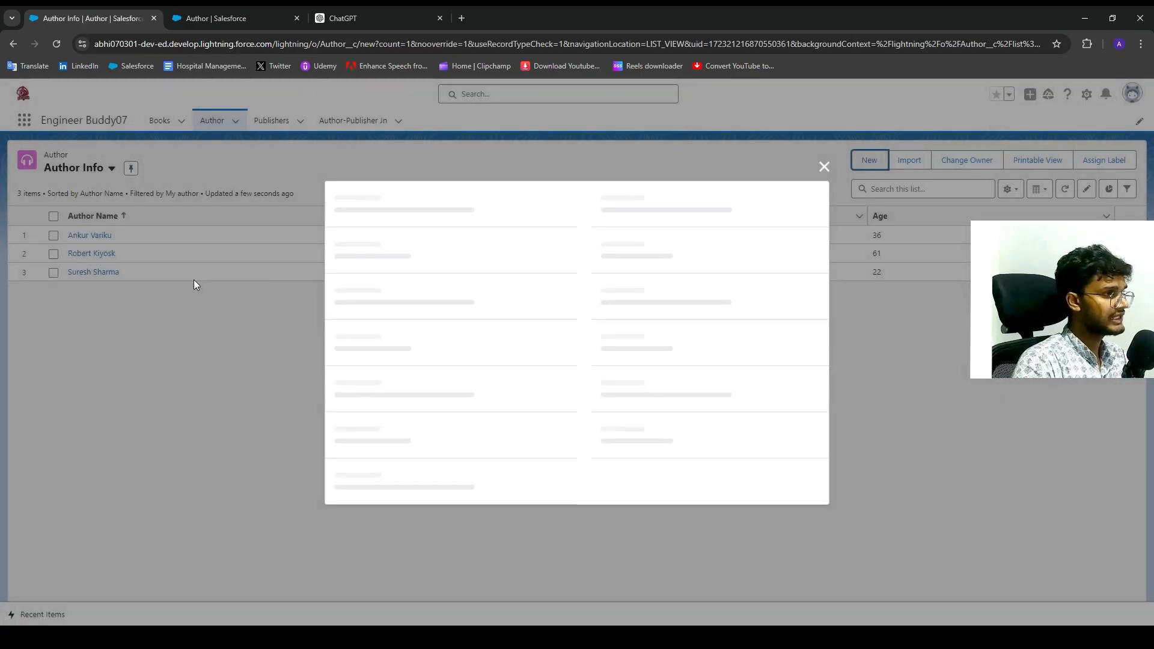
Start a new Author record with the author's full name and a 05/08/1983 date of birth.
{"action": "left_click", "coordinate": [418, 287]}
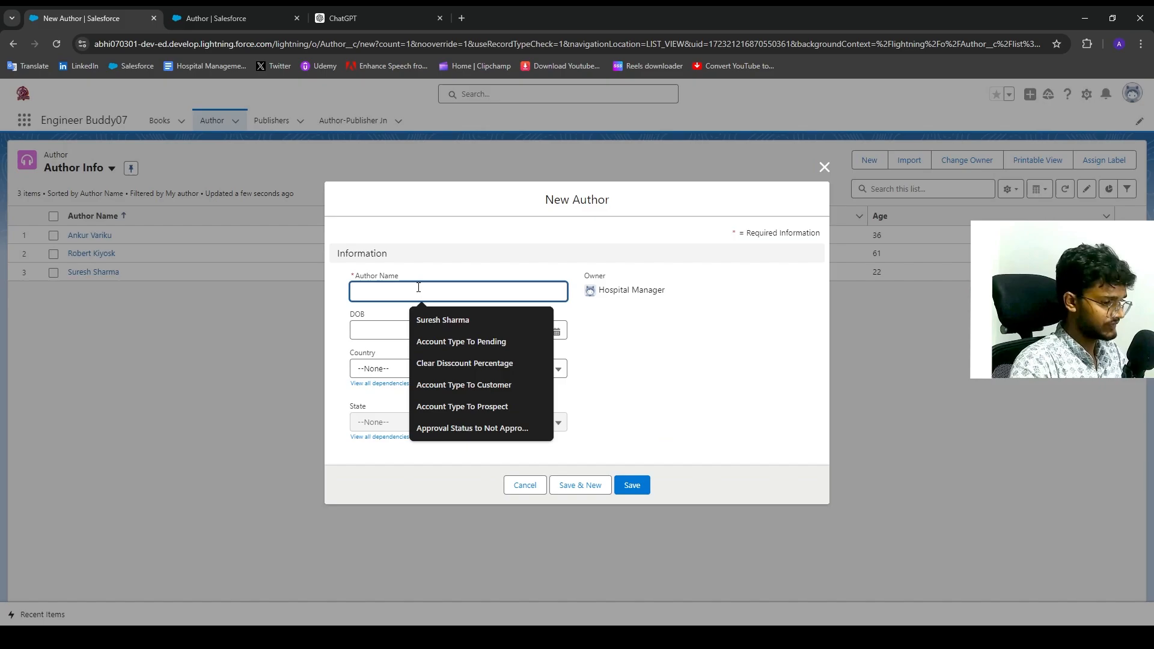
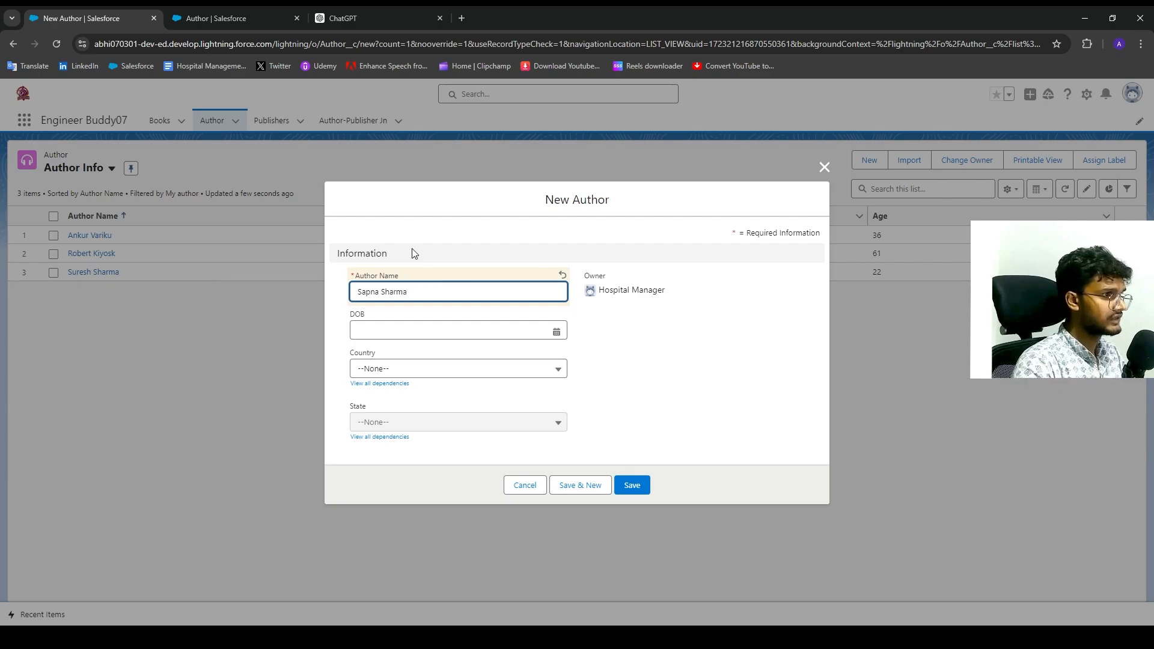
{"action": "left_click", "coordinate": [469, 329]}
{"action": "left_click", "coordinate": [542, 354]}
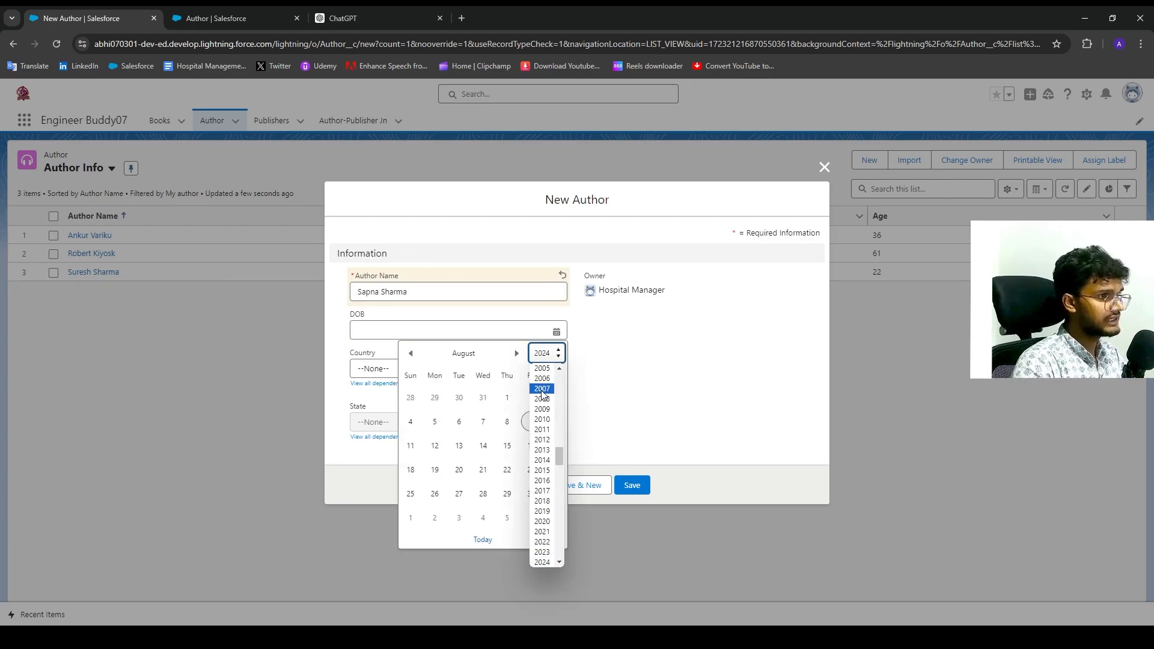
{"action": "scroll", "coordinate": [543, 390], "scroll_direction": "up", "scroll_amount": 5}
{"action": "left_click", "coordinate": [544, 389]}
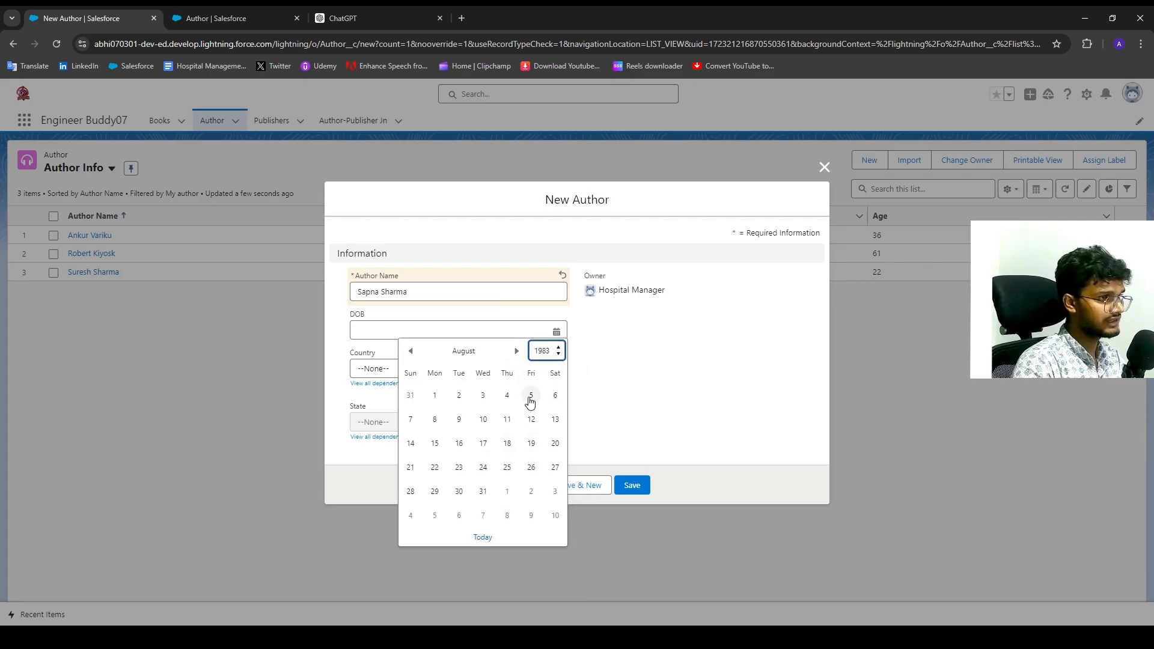
{"action": "left_click", "coordinate": [532, 397]}
Inspect the Country options, the locked State field and the full dependency matrix, then cancel the matrix.
{"action": "left_click", "coordinate": [434, 369]}
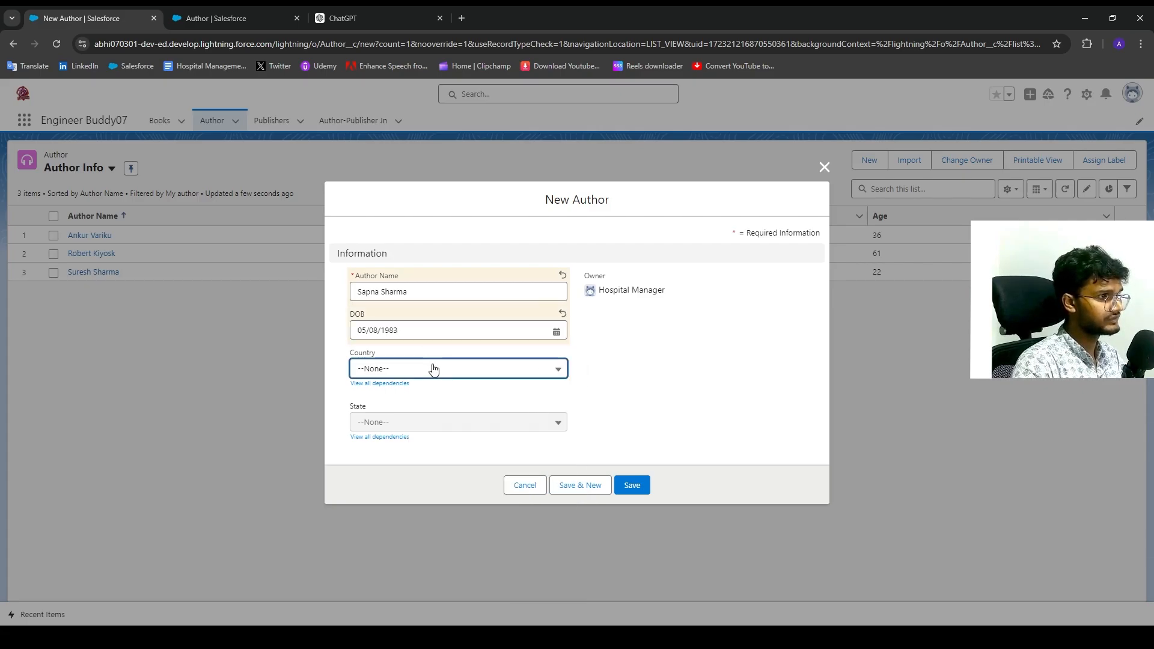
{"action": "left_click", "coordinate": [566, 390]}
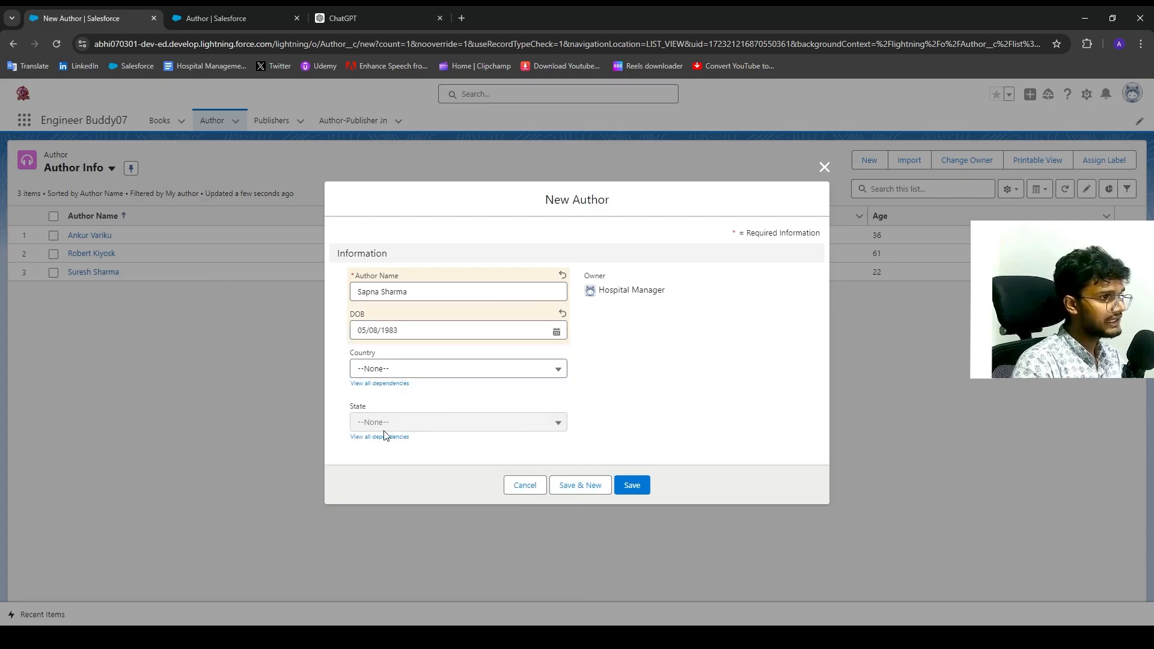
{"action": "double_click", "coordinate": [357, 406]}
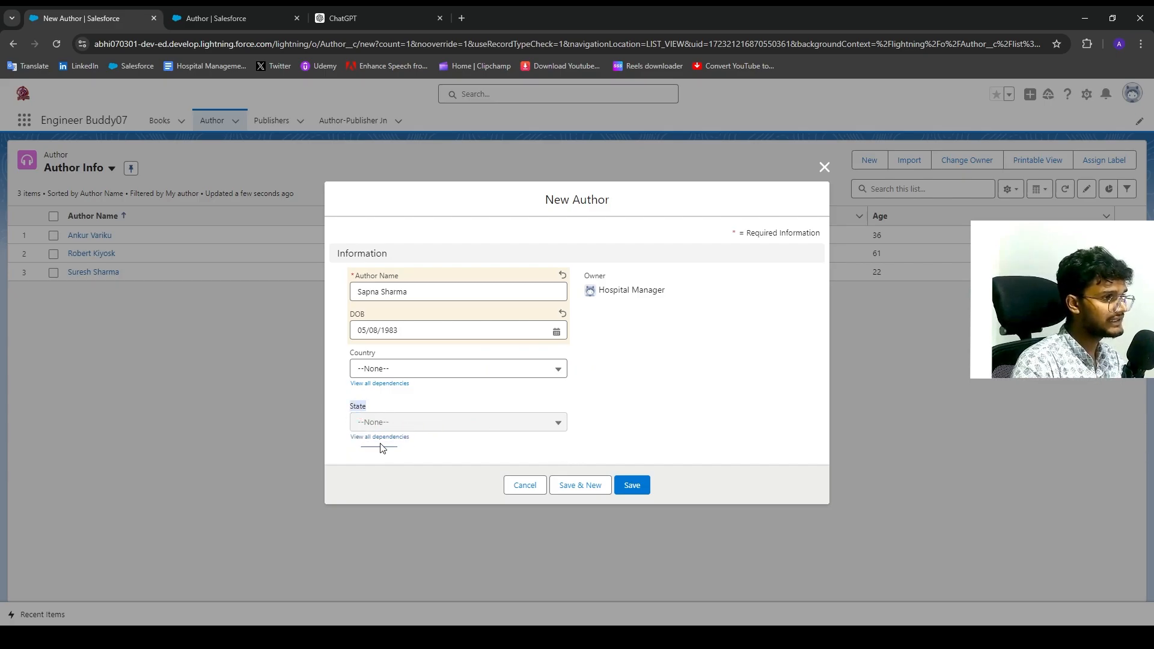
{"action": "left_click", "coordinate": [363, 442]}
{"action": "left_click", "coordinate": [692, 410]}
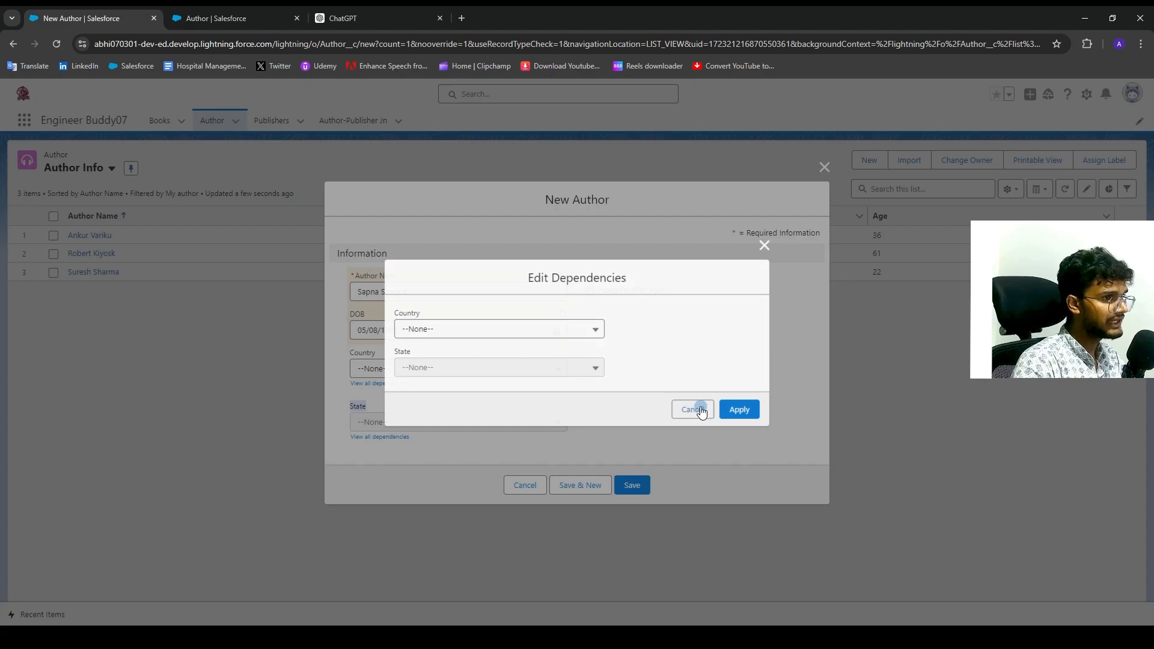
{"action": "left_click_drag", "start_coordinate": [415, 439], "coordinate": [370, 415]}
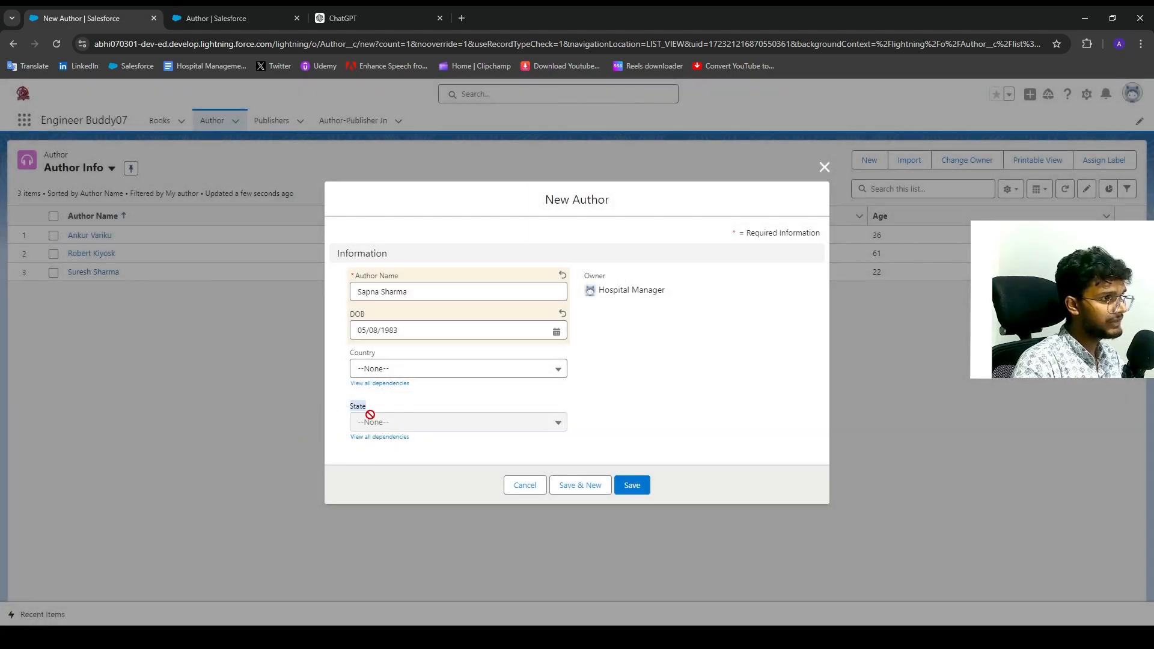
{"action": "left_click_drag", "start_coordinate": [490, 421], "coordinate": [432, 378]}
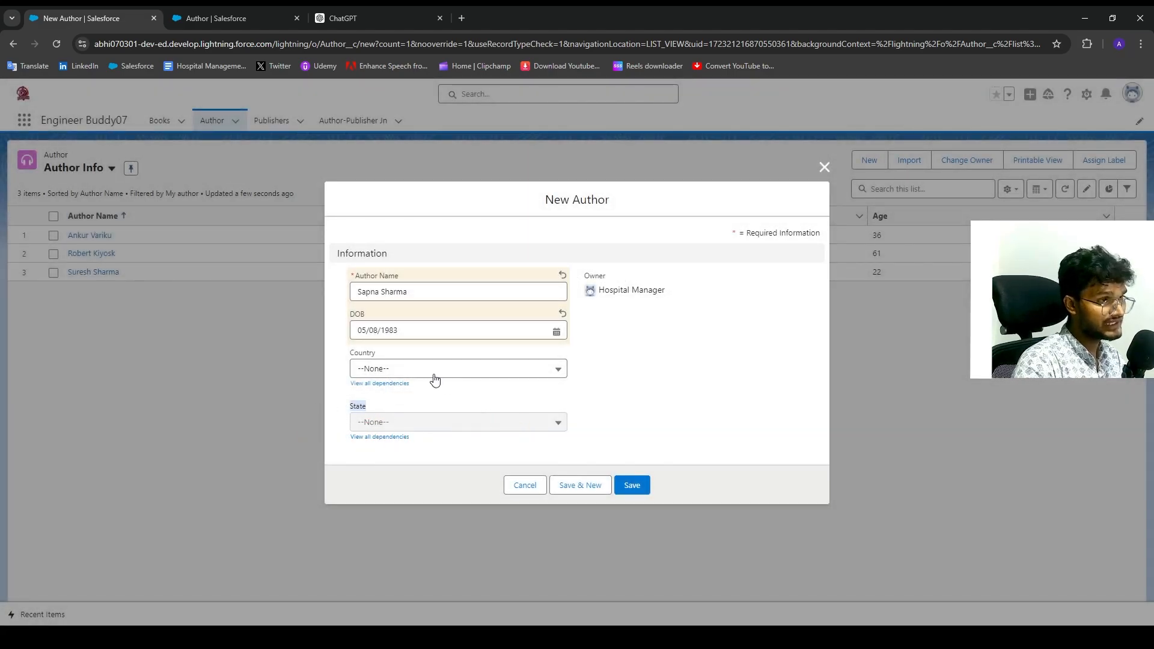
{"action": "left_click", "coordinate": [395, 378]}
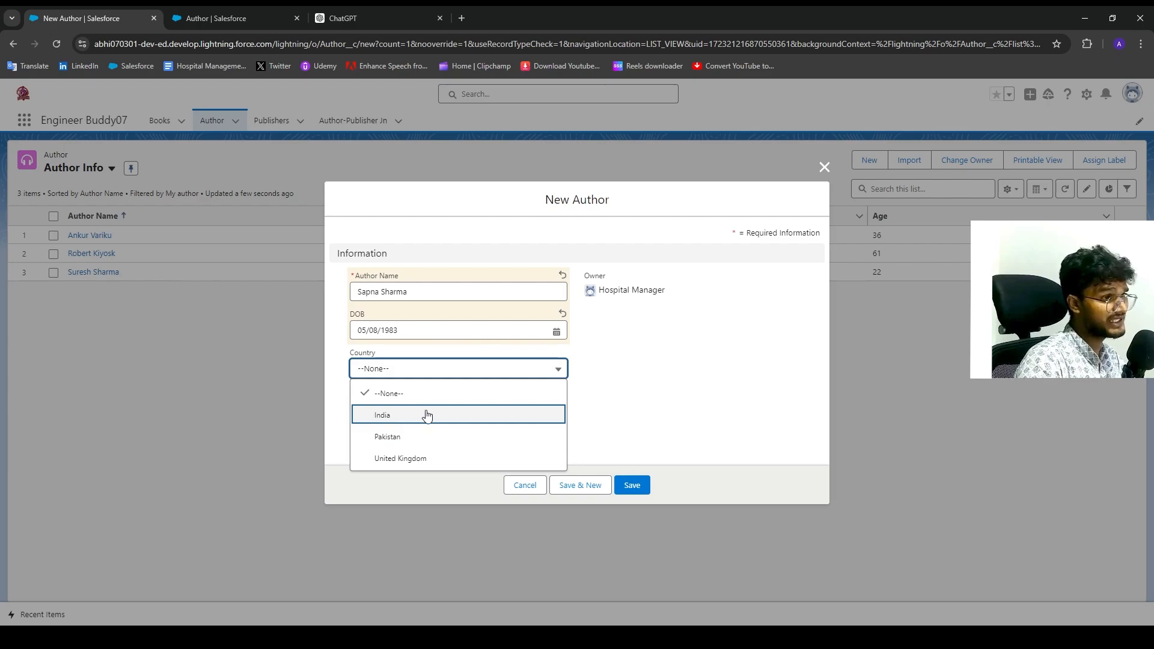
Test the State options for Country Pakistan and for India, choosing Punjab for India.
{"action": "left_click", "coordinate": [435, 436]}
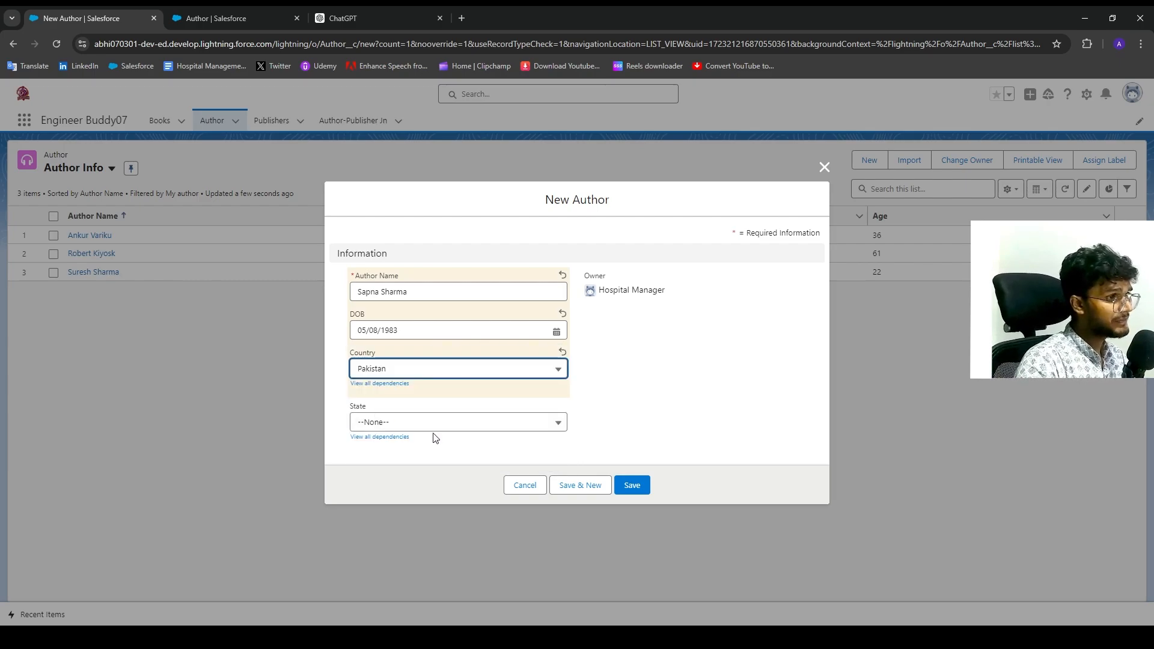
{"action": "left_click", "coordinate": [395, 424]}
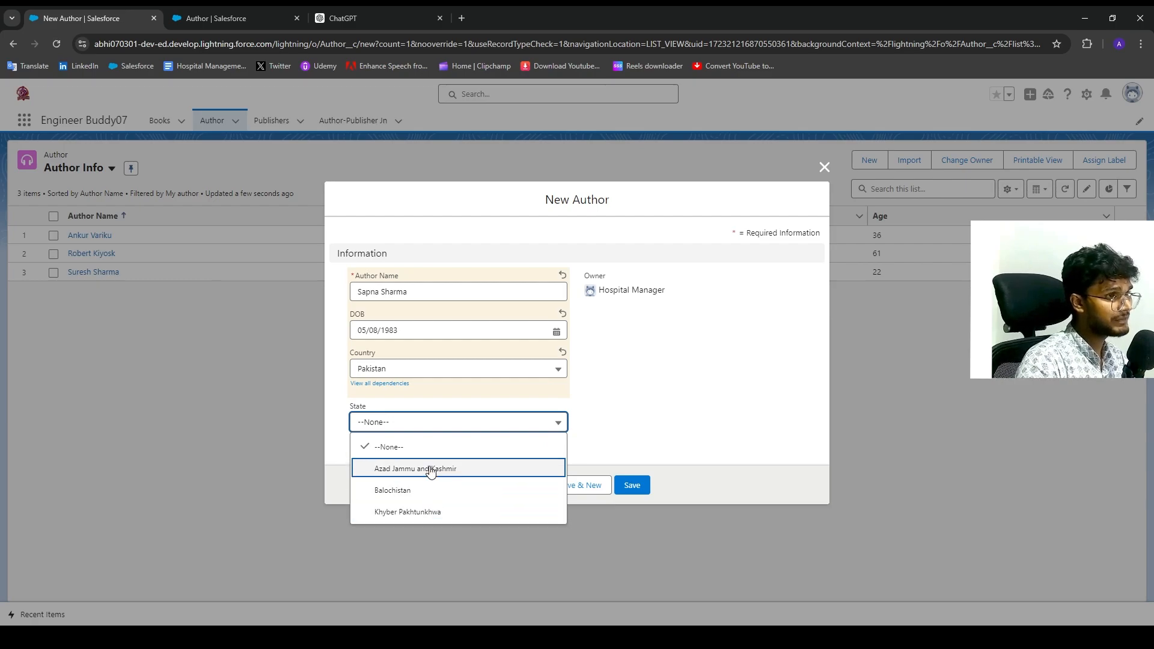
{"action": "left_click", "coordinate": [435, 372]}
{"action": "left_click", "coordinate": [412, 415]}
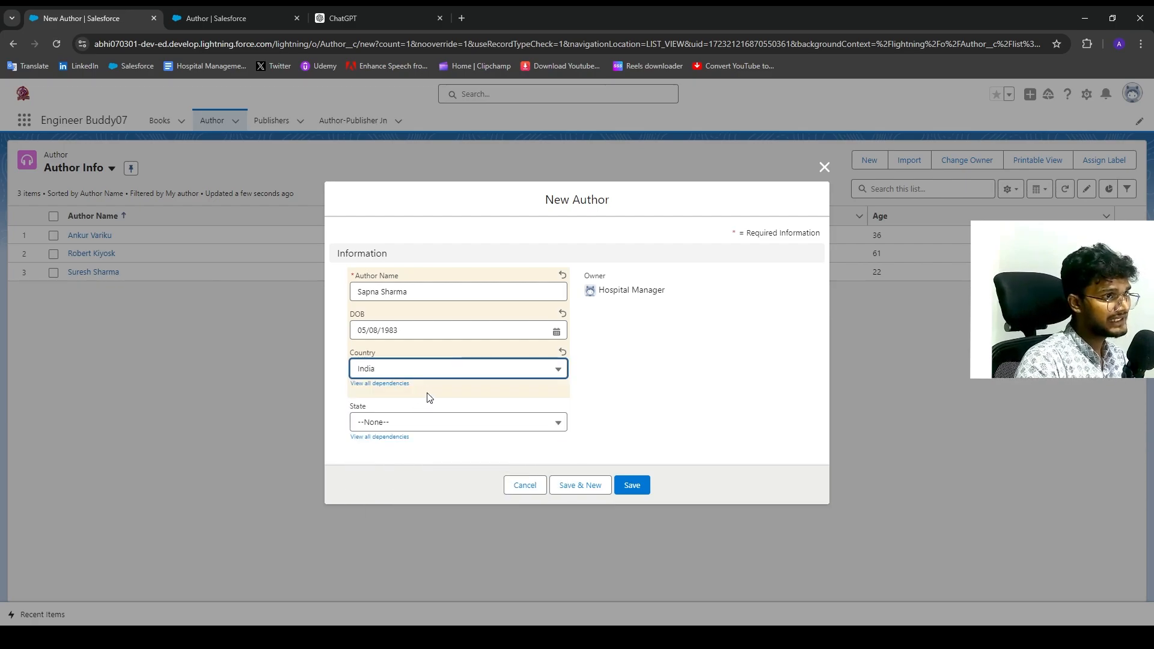
{"action": "left_click", "coordinate": [441, 424]}
{"action": "left_click", "coordinate": [448, 493]}
{"action": "left_click", "coordinate": [423, 428]}
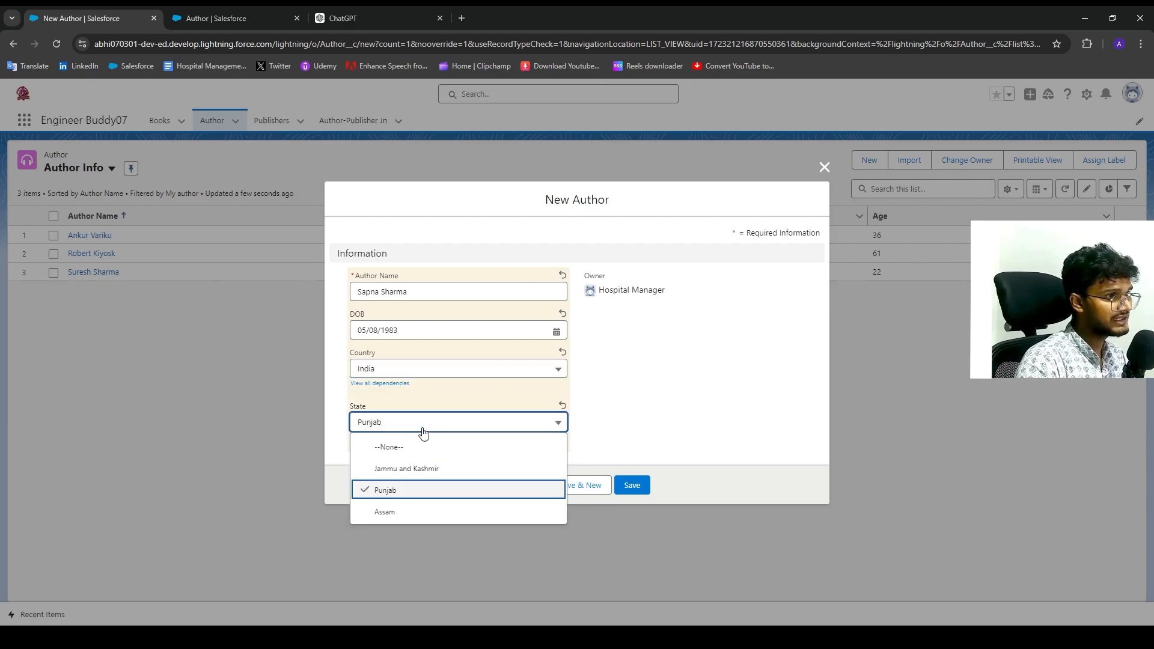
{"action": "left_click", "coordinate": [419, 368]}
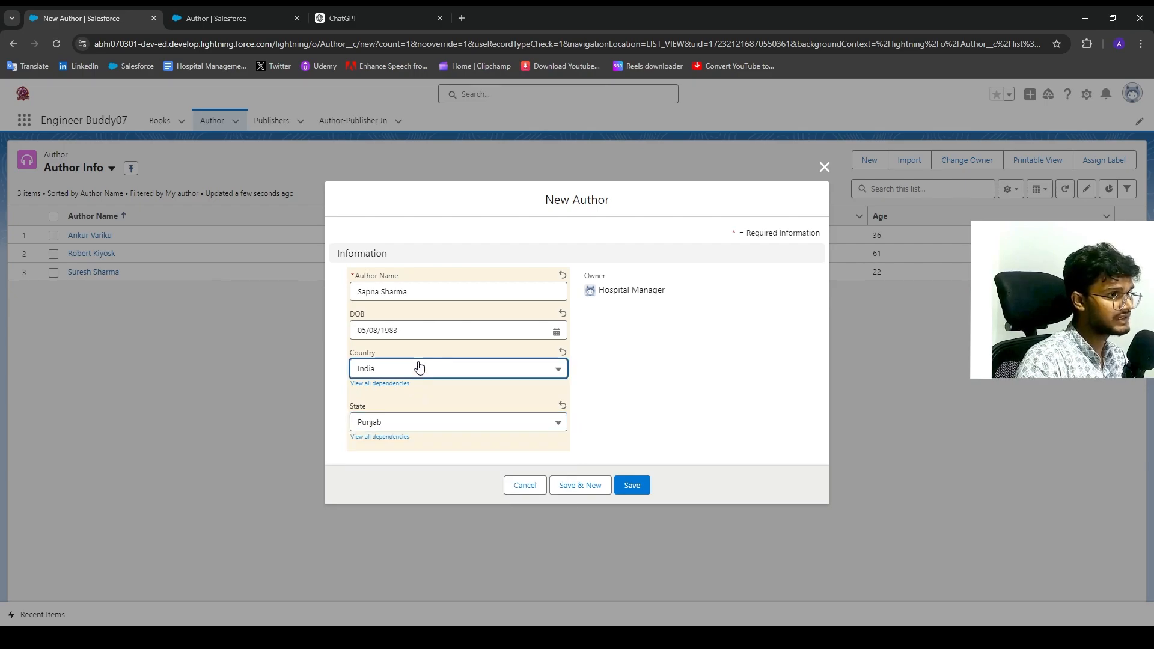
After checking the United Kingdom regions, set India / Jammu and Kashmir and save the Author.
{"action": "left_click", "coordinate": [419, 368]}
{"action": "left_click", "coordinate": [428, 457]}
{"action": "left_click", "coordinate": [415, 424]}
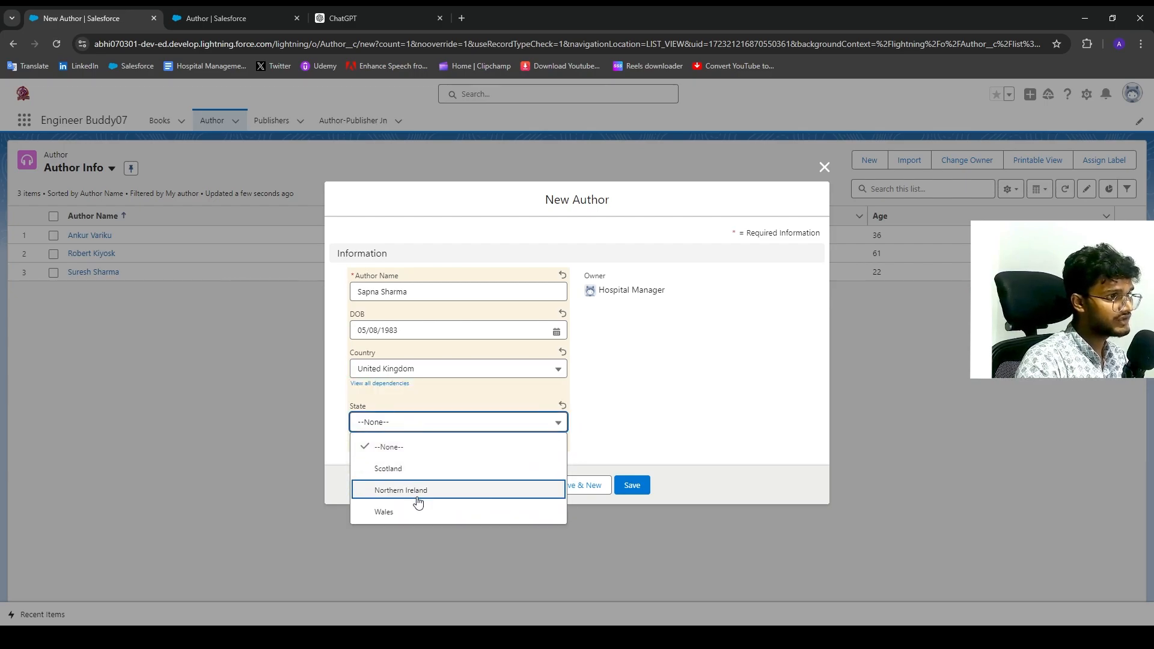
{"action": "left_click", "coordinate": [451, 373]}
{"action": "left_click", "coordinate": [451, 371]}
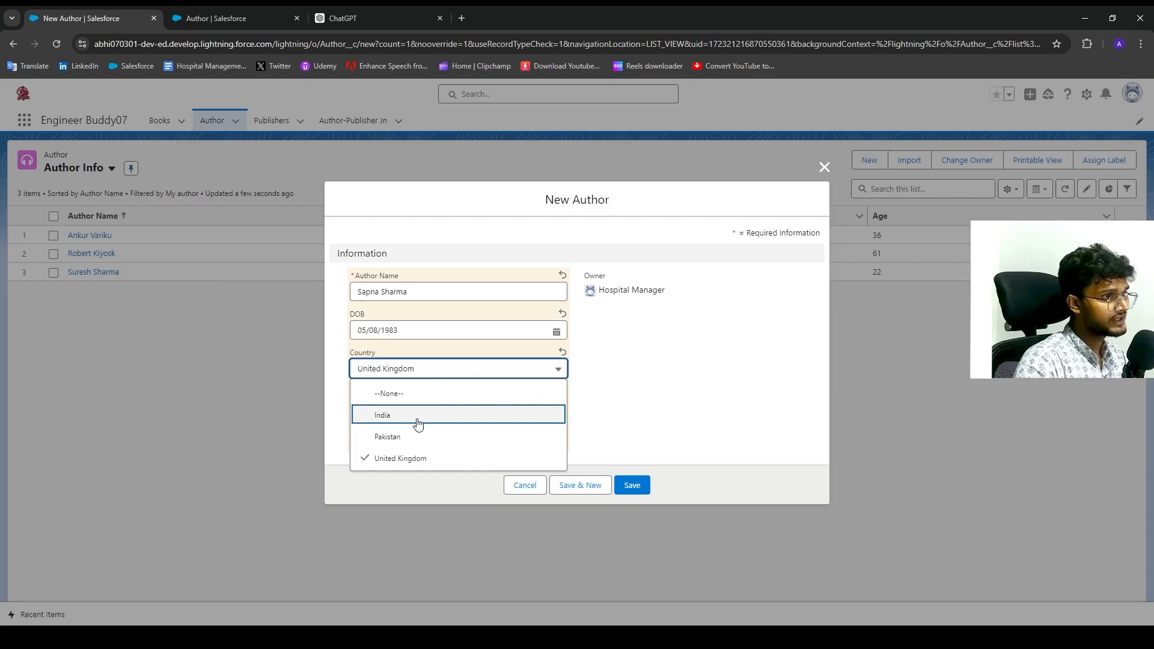
{"action": "left_click", "coordinate": [419, 416]}
{"action": "left_click", "coordinate": [413, 422]}
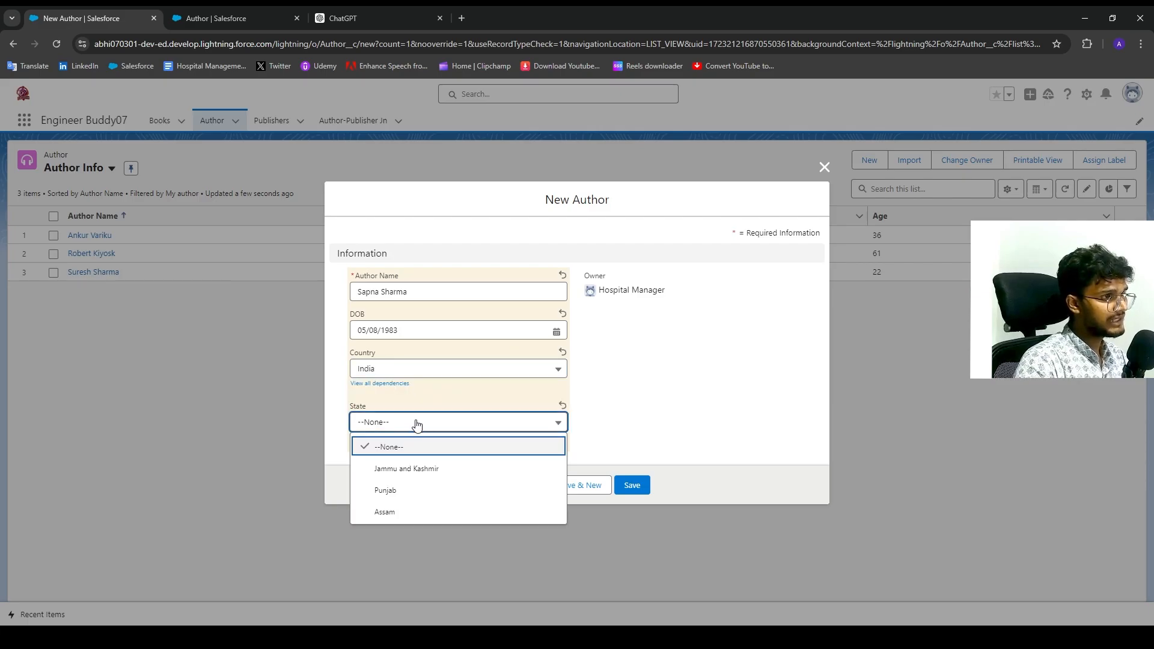
{"action": "left_click", "coordinate": [436, 471]}
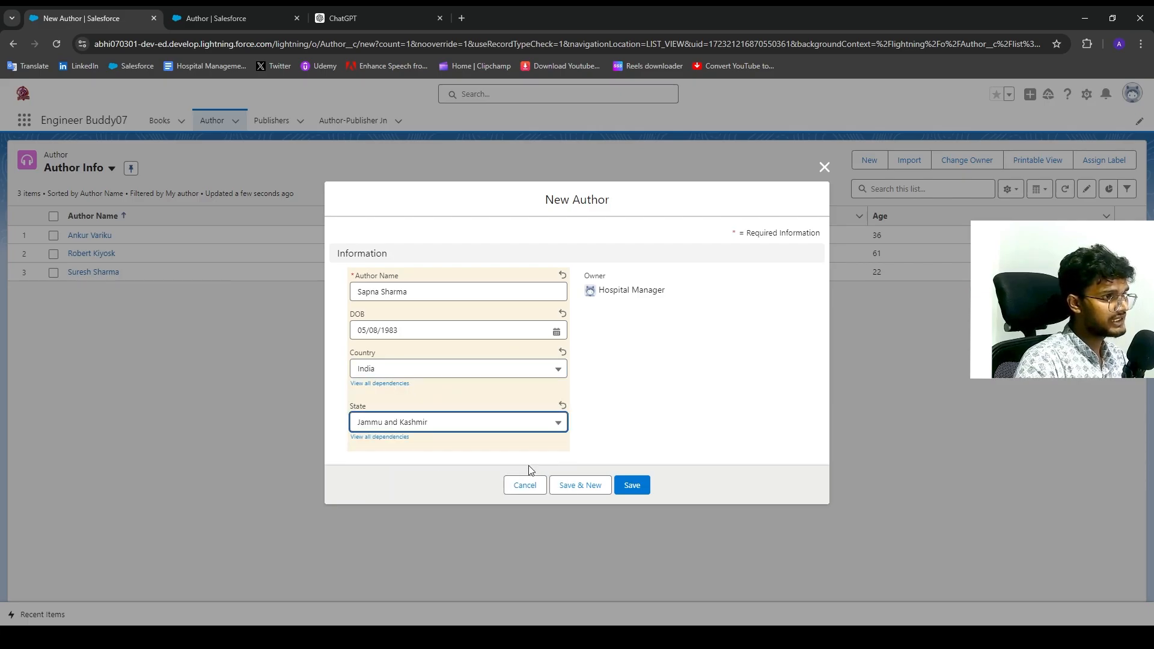
{"action": "left_click", "coordinate": [636, 485]}
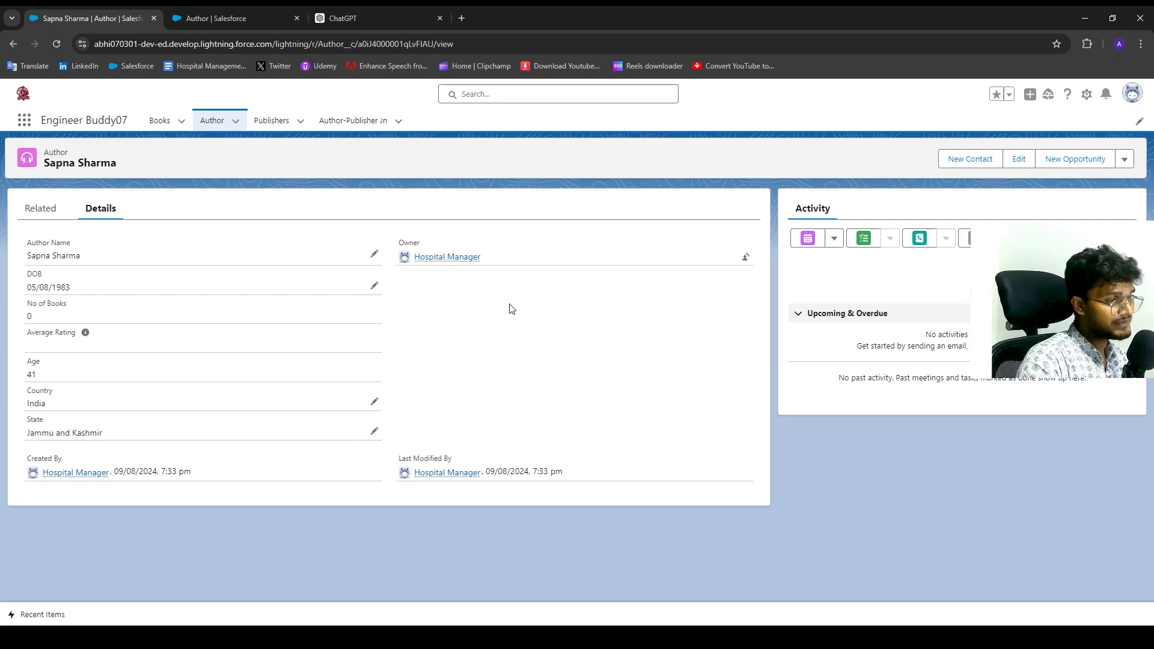
Show the Thank You slide (slide 3) in the Google Slides presentation.
{"action": "key", "text": "ctrl+Tab"}
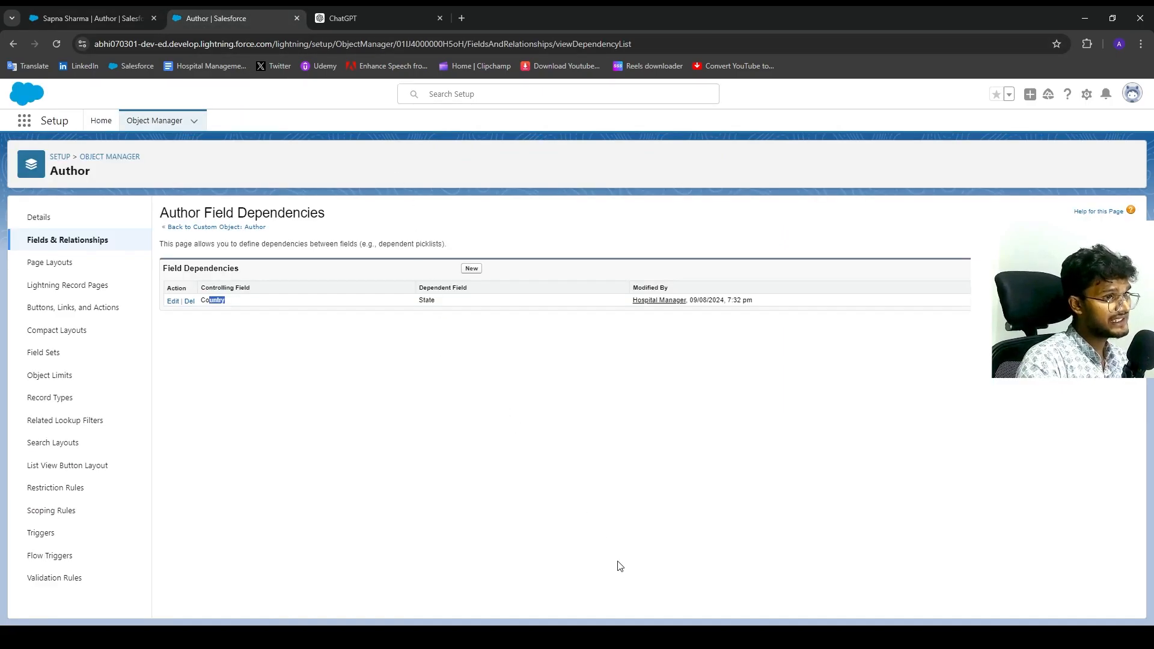
{"action": "key", "text": "alt+Tab"}
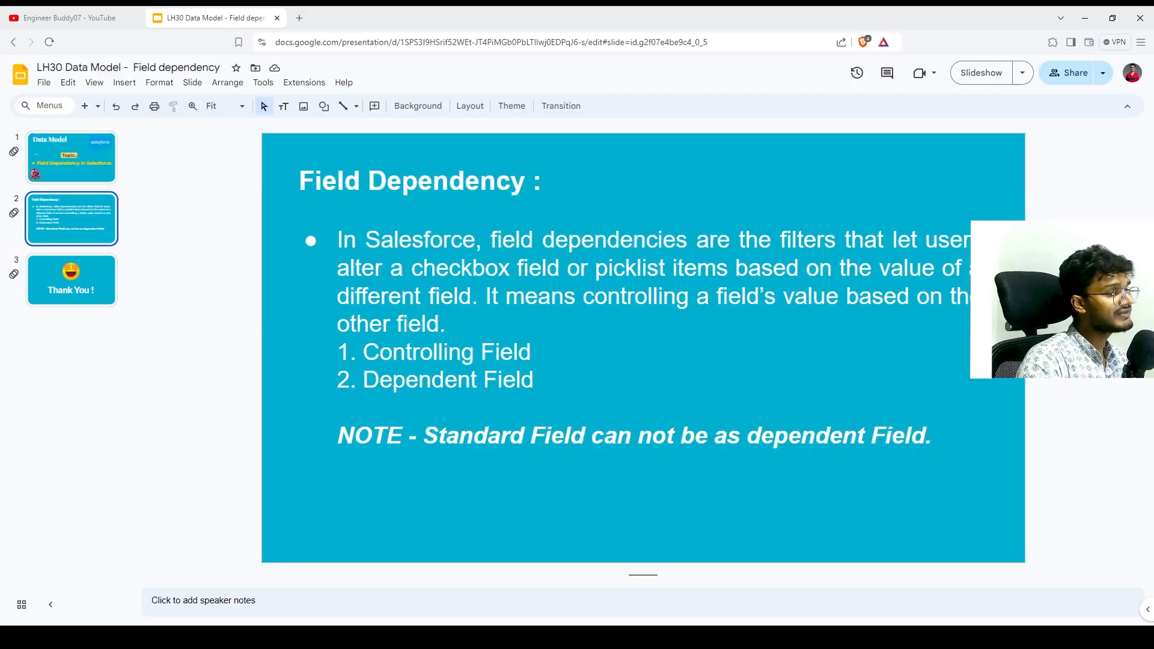
{"action": "left_click", "coordinate": [106, 284]}
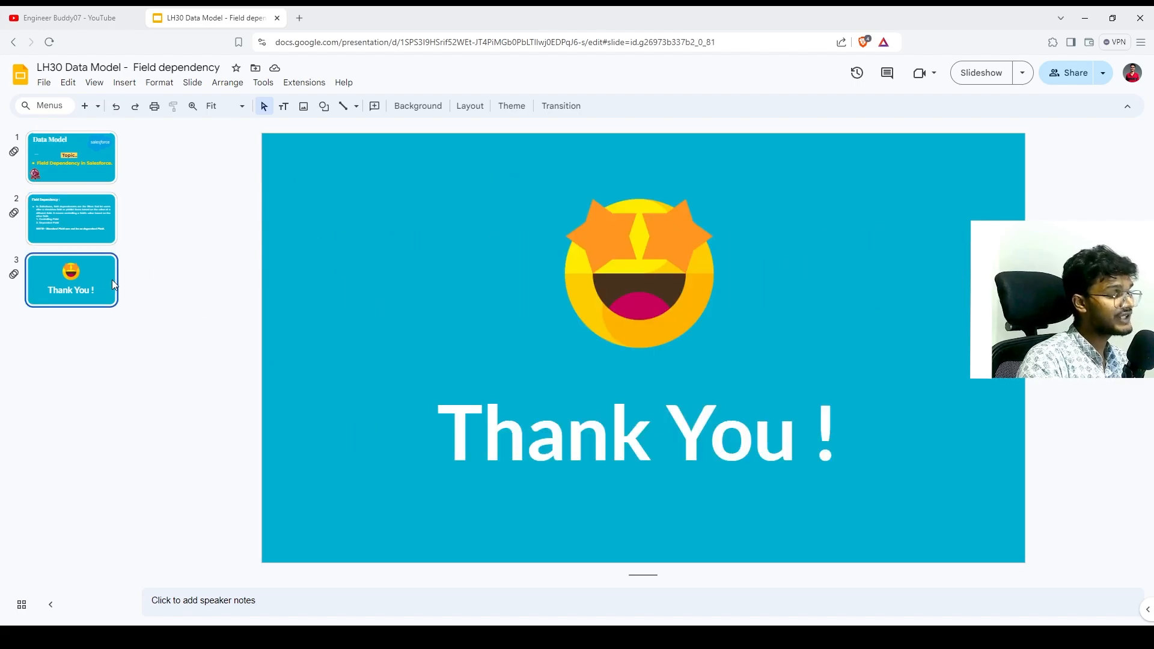